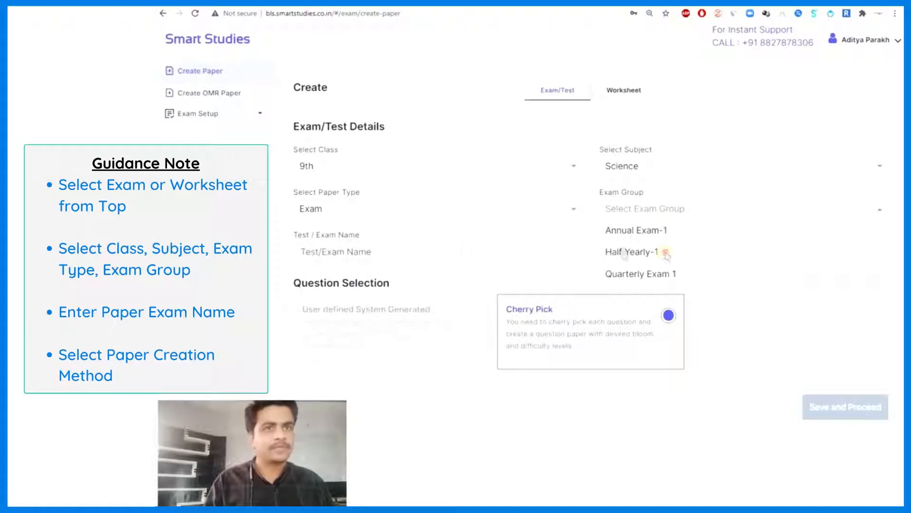
Name the test "Science Exam", choose the Cherry Pick question selection, and save the exam details to proceed
left_click(437, 245)
type("Science Exam")
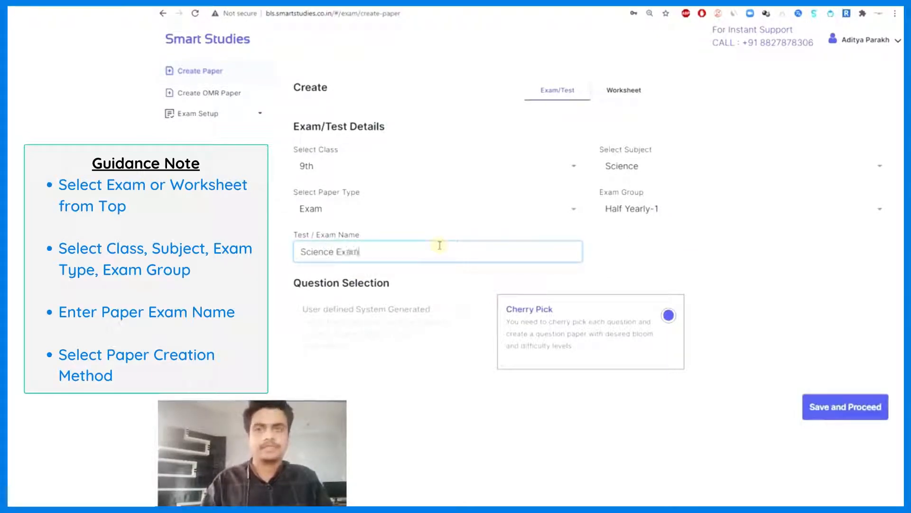
left_click(509, 319)
left_click(843, 407)
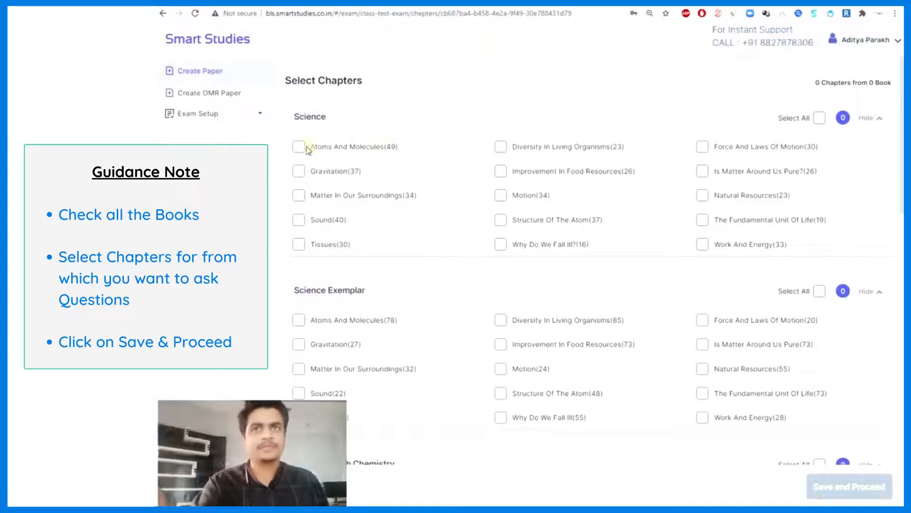
Examine the chapter lists of every available book, from Science through to Other Source Chapters
left_click_drag(387, 147, 404, 148)
left_click(402, 152)
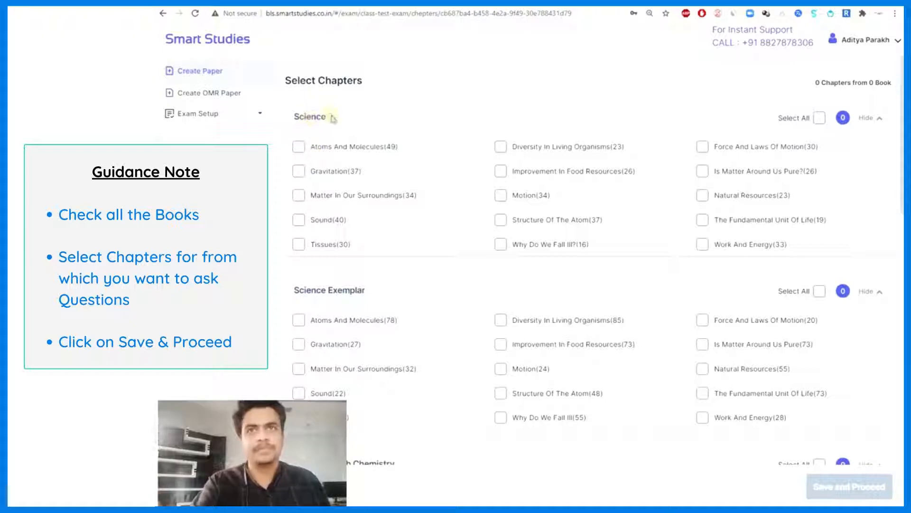
scroll(308, 251, "down", 2)
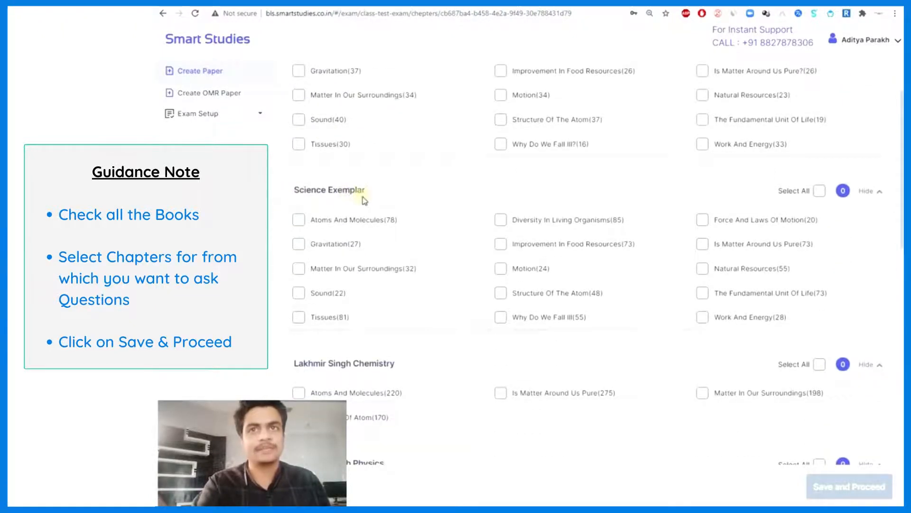
scroll(363, 201, "down", 5)
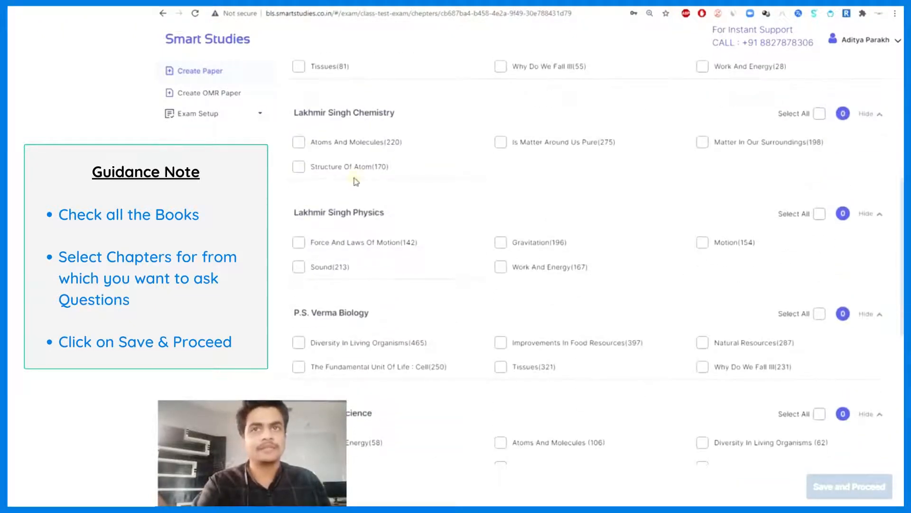
scroll(395, 216, "down", 3)
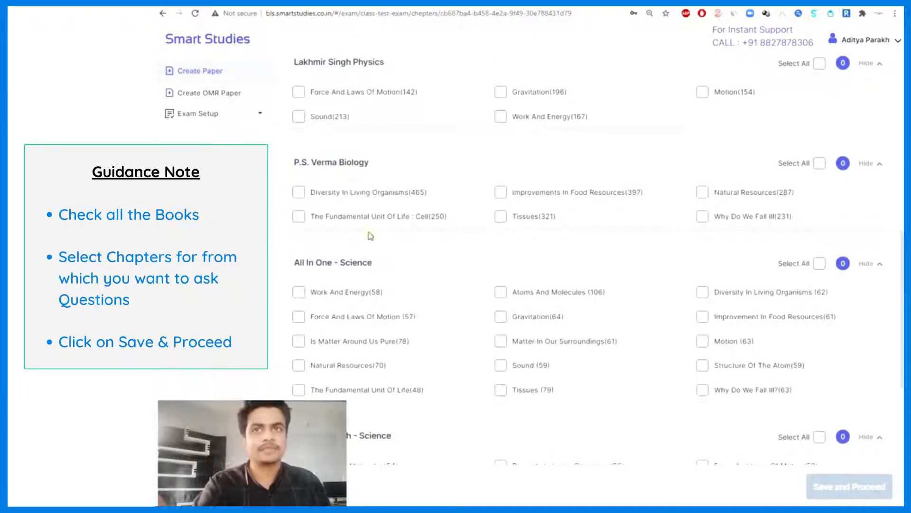
scroll(382, 265, "down", 4)
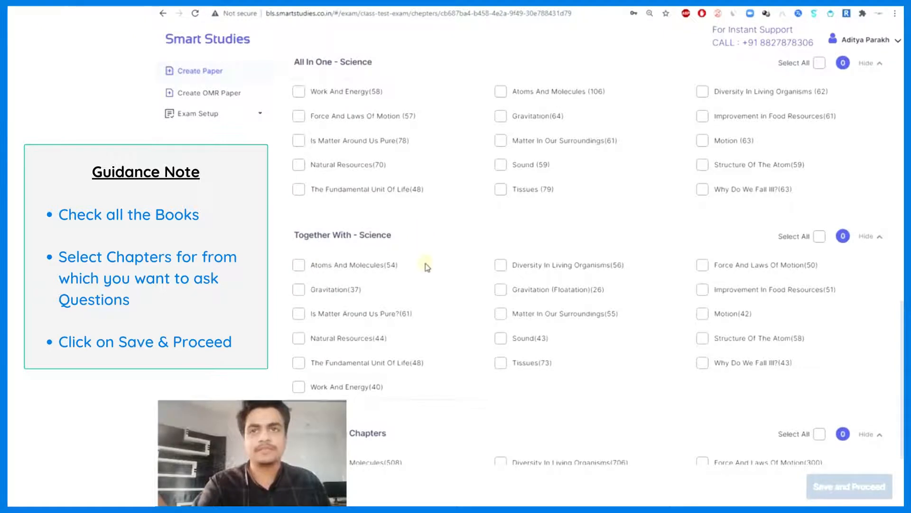
scroll(425, 265, "down", 3)
left_click_drag(308, 290, 383, 287)
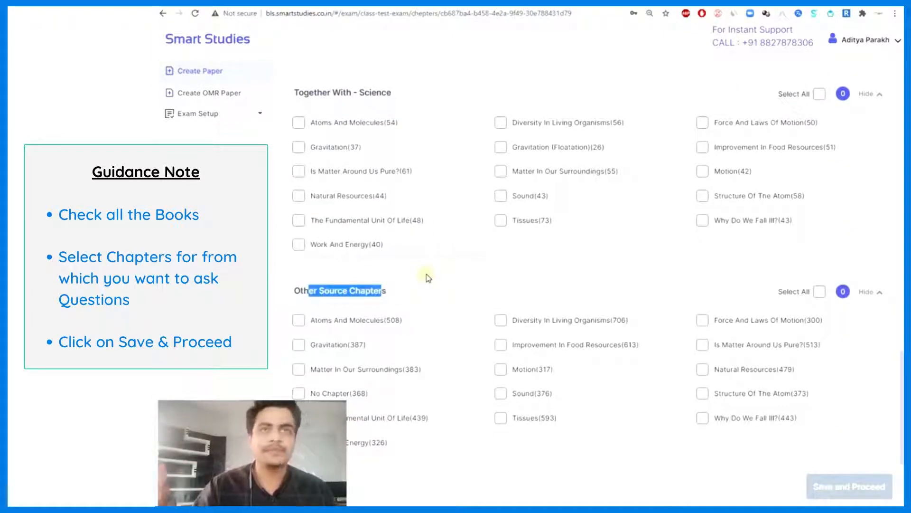
left_click(290, 300)
left_click_drag(302, 290, 384, 288)
left_click(419, 294)
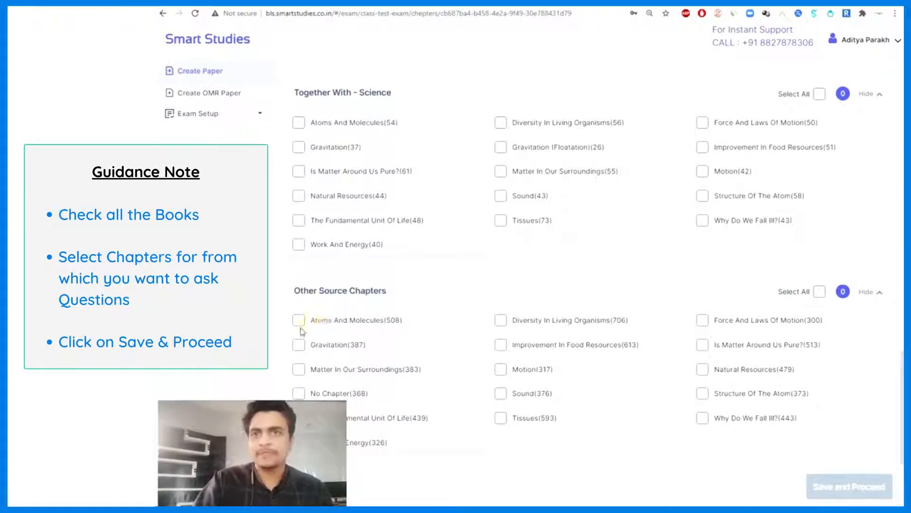
Select Diversity In Living Organisms, Improvements In Food Resources, Tissues, Why Do We Fall Ill and Natural Resources under P.S. Verma Biology, and proceed
scroll(346, 266, "up", 9)
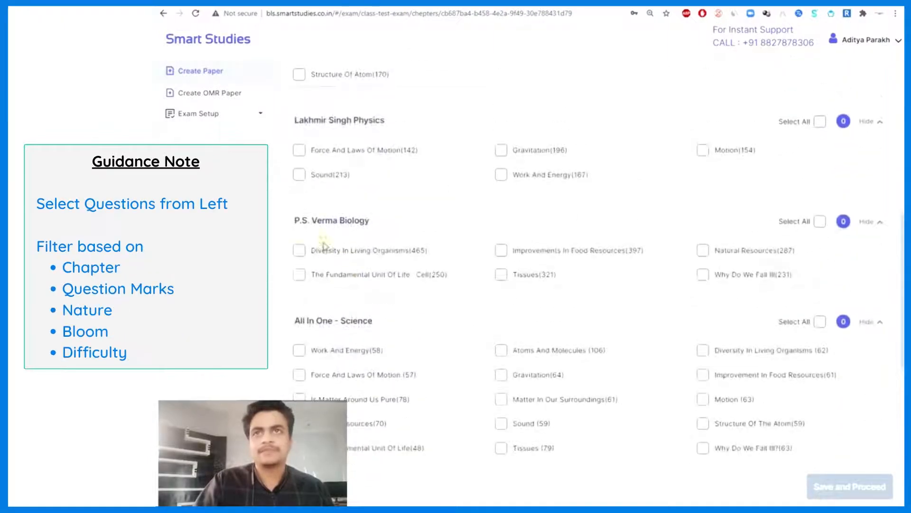
left_click(297, 253)
left_click(502, 250)
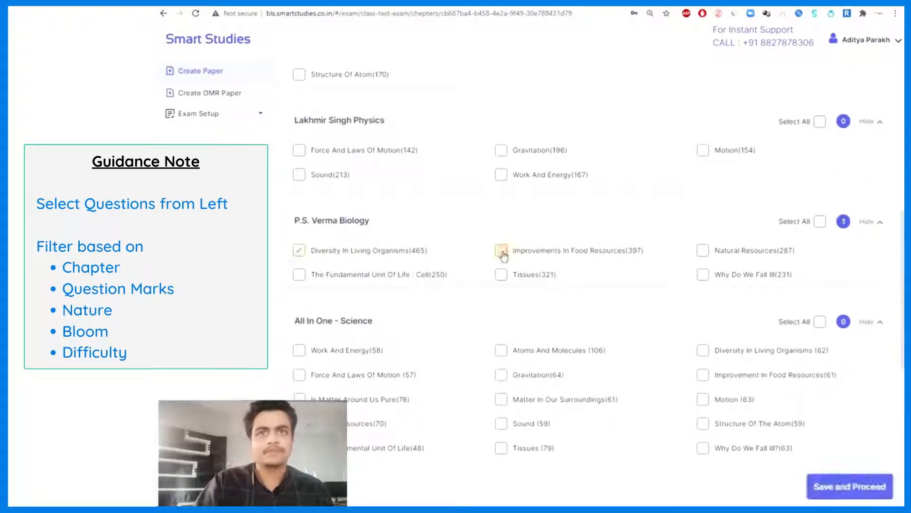
left_click(504, 277)
left_click(704, 276)
left_click(702, 252)
left_click(848, 484)
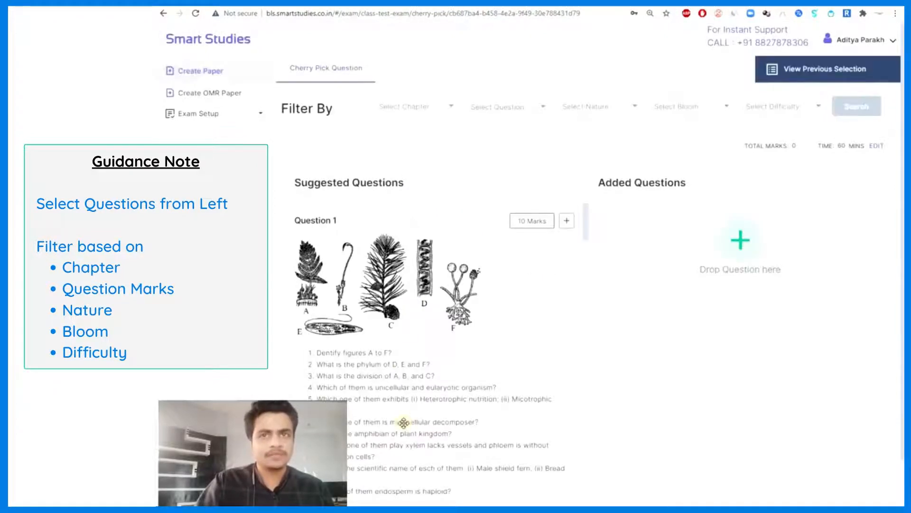
Add the suggested 10-mark question on identifying figures A to F to the paper
scroll(406, 420, "down", 1)
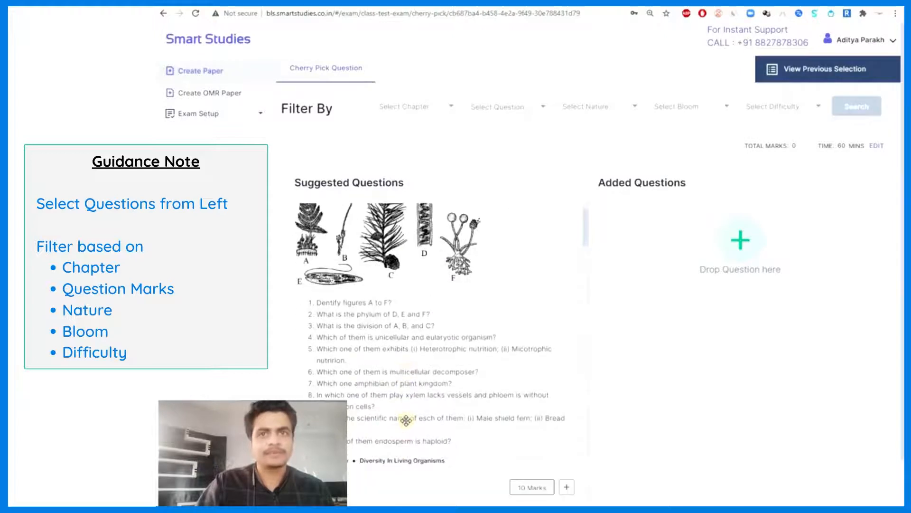
scroll(407, 417, "up", 1)
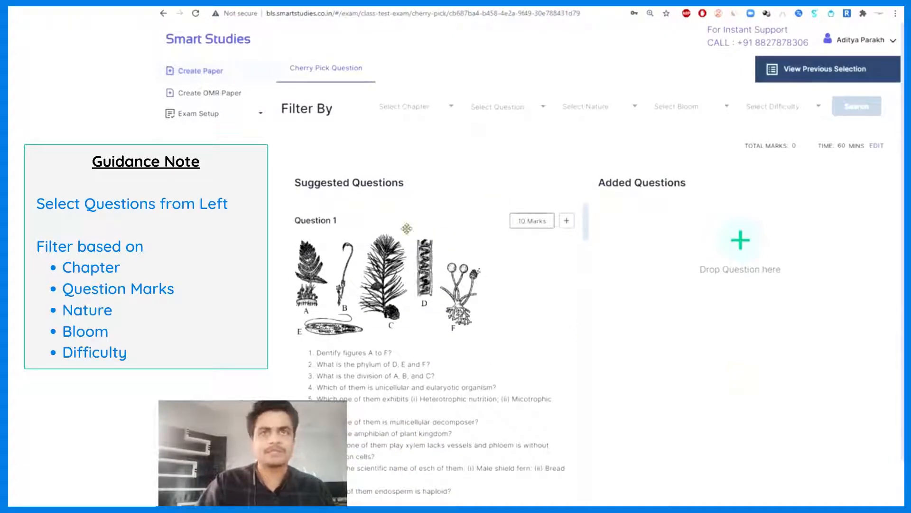
left_click(565, 222)
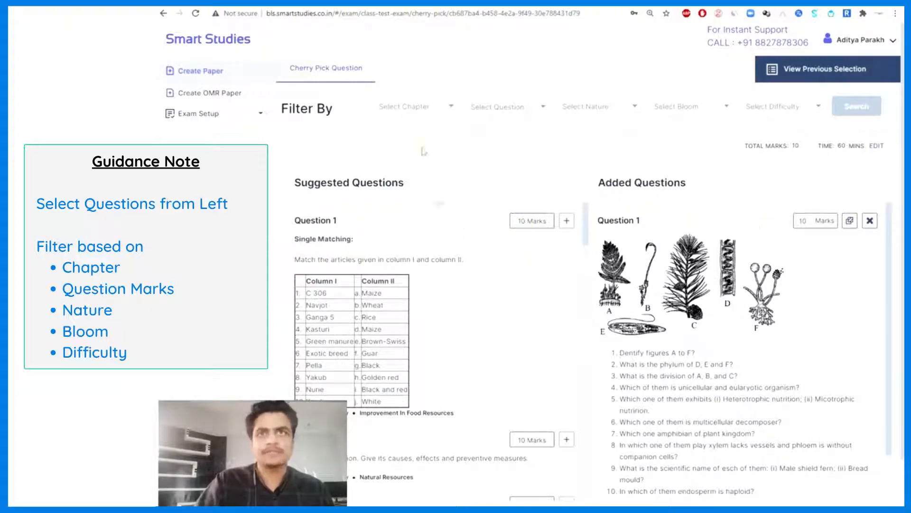
Review the options offered by the chapter, question marks, nature, Bloom and difficulty filters
left_click(426, 112)
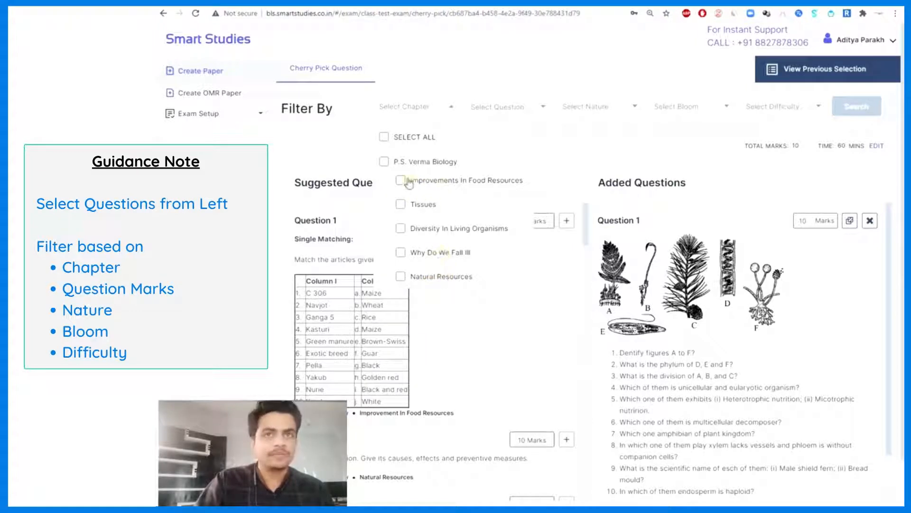
left_click(510, 112)
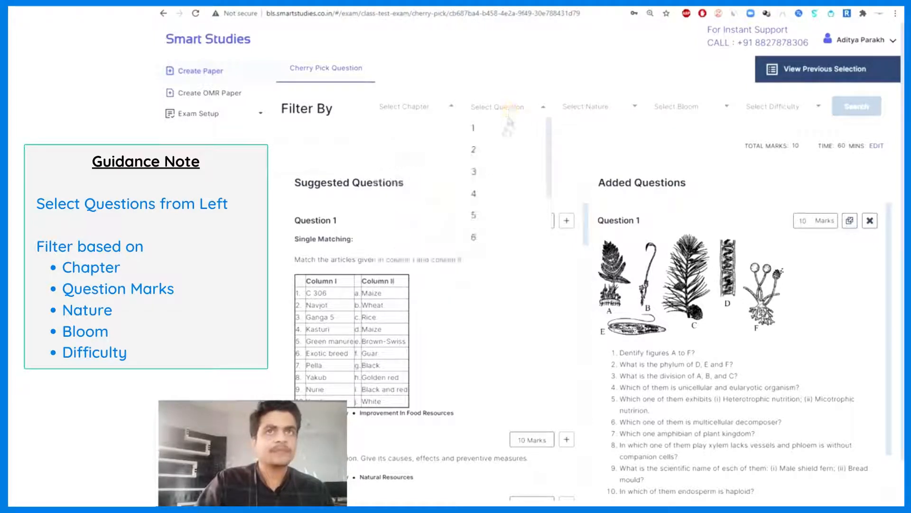
left_click(599, 108)
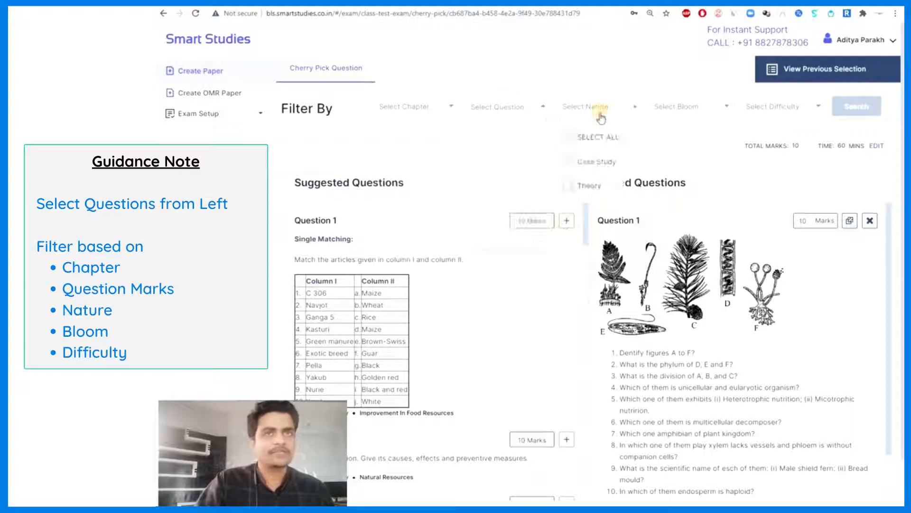
left_click(686, 113)
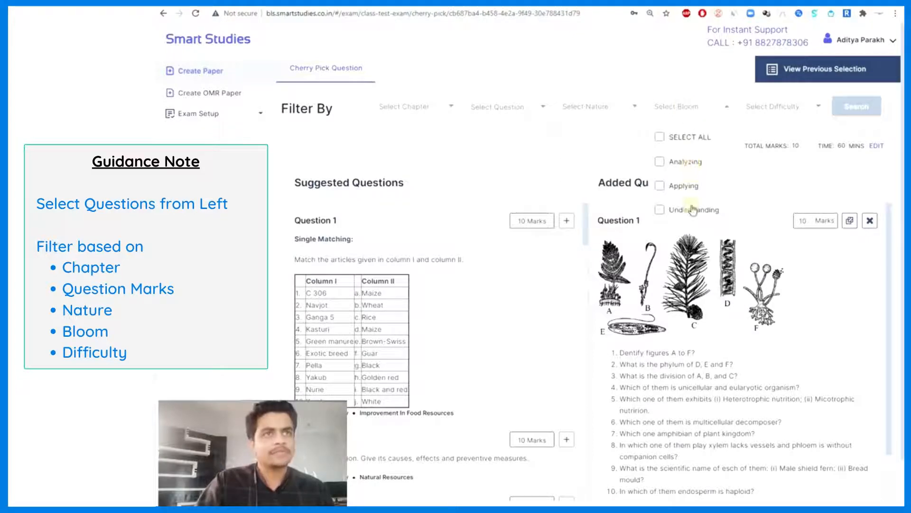
left_click(782, 107)
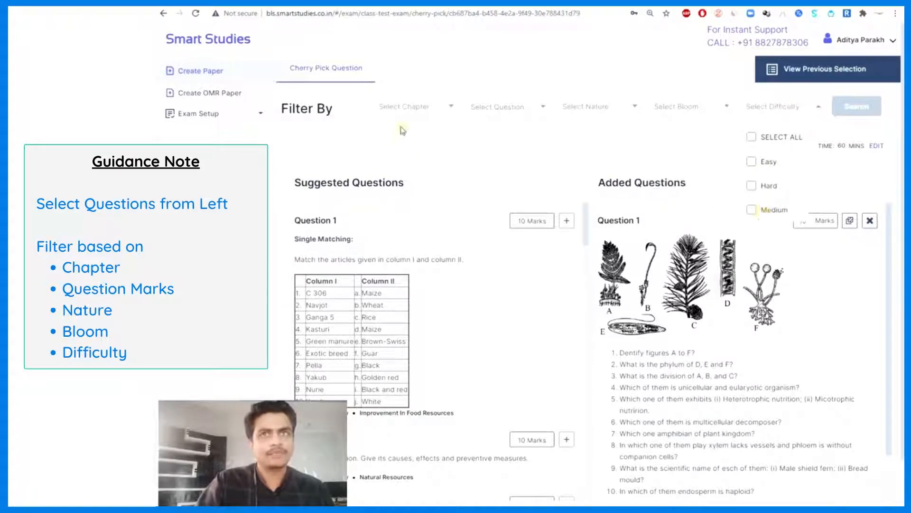
left_click(415, 190)
Add the suggested 7-mark question on identifying figures A to D to the paper
scroll(376, 293, "down", 5)
scroll(373, 298, "down", 10)
scroll(373, 297, "down", 8)
scroll(561, 284, "up", 2)
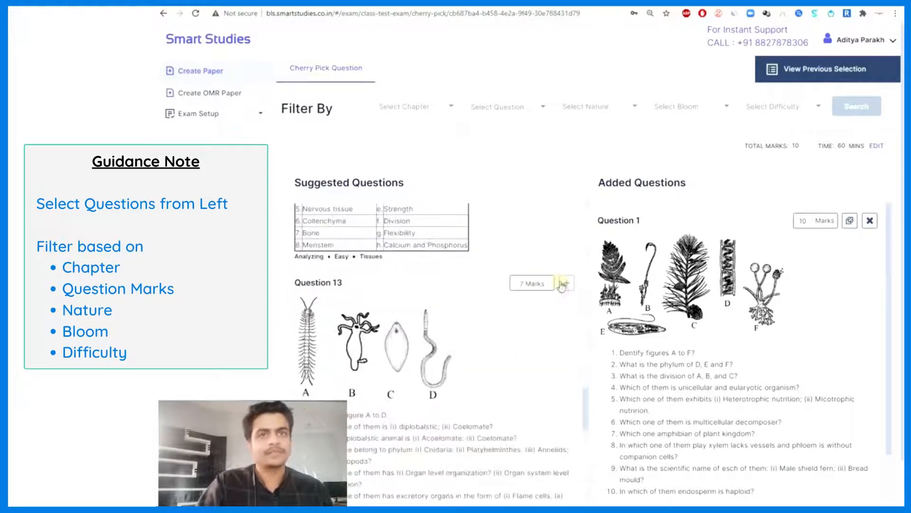
left_click(564, 286)
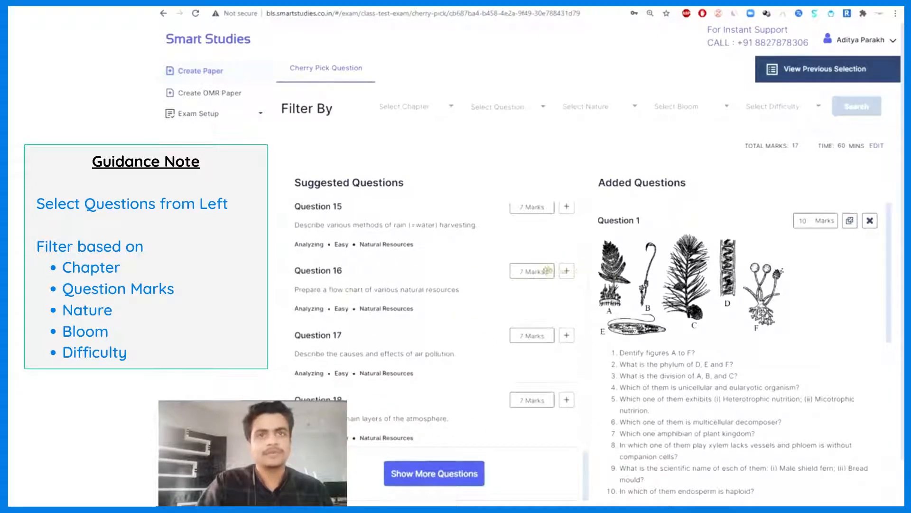
Place the natural resources flow chart question first in the paper and give it the rain harvesting question as its alternate
left_click_drag(410, 287, 712, 256)
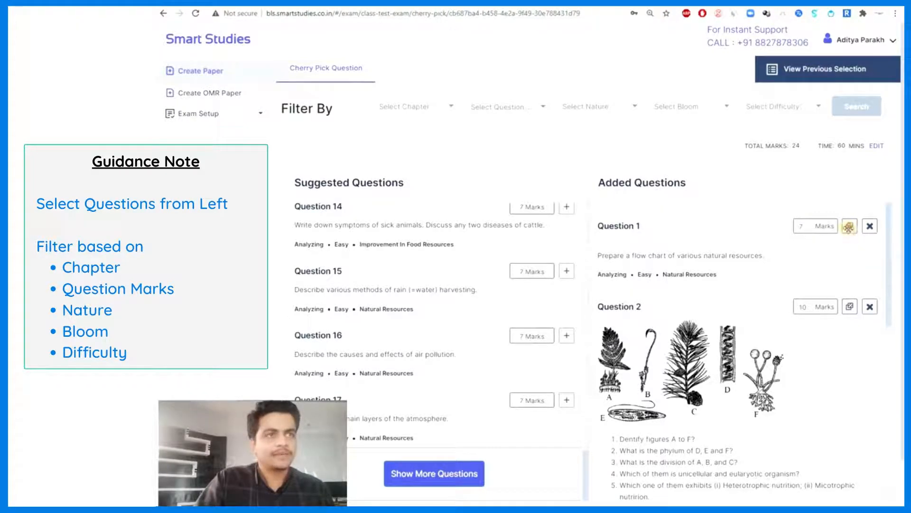
left_click(849, 227)
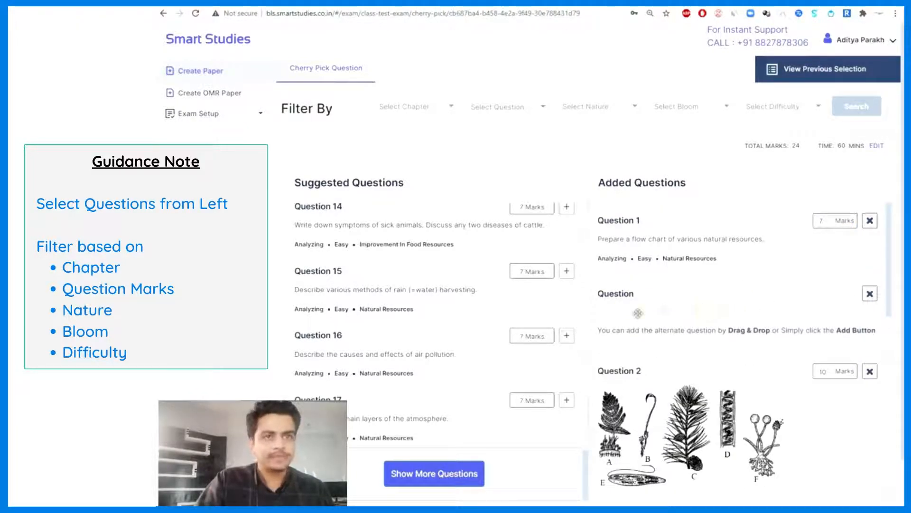
left_click_drag(368, 285, 679, 287)
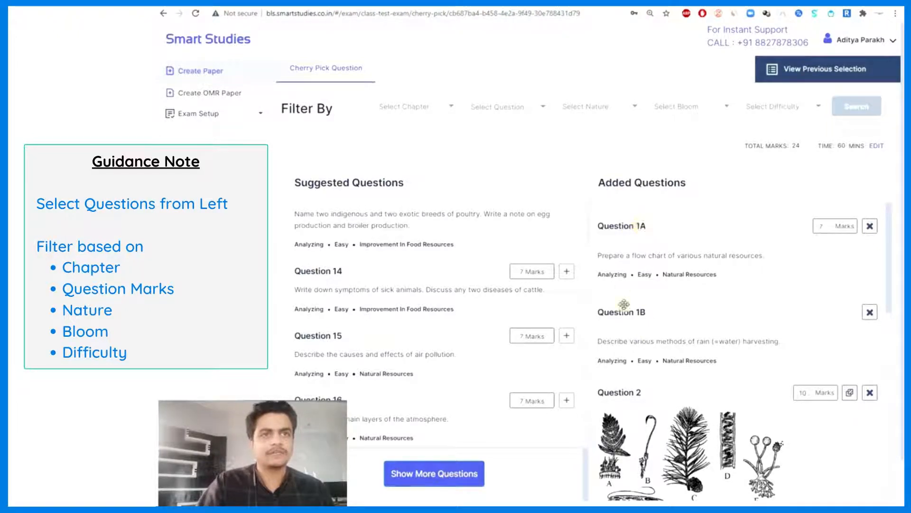
Set the marks of Question 1A to 5 and change the marks of Question 2 in the added questions
left_click(827, 225)
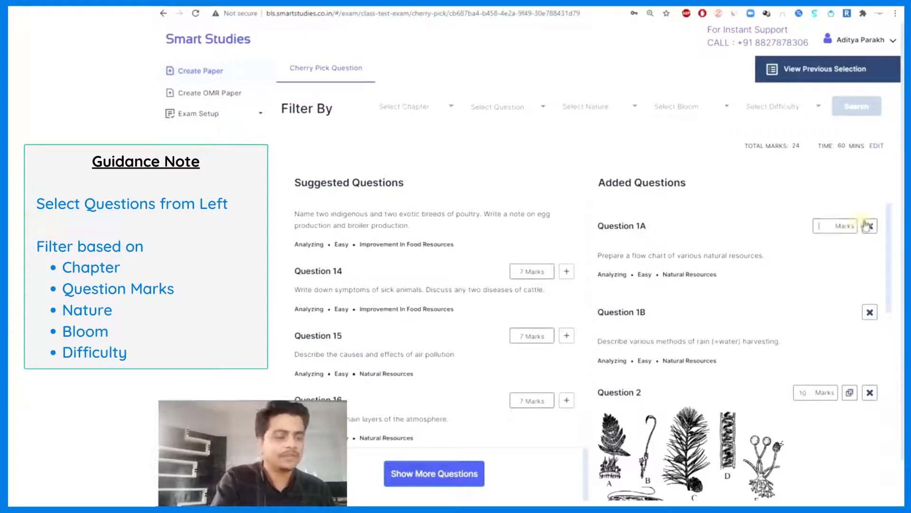
type("5")
scroll(825, 261, "down", 3)
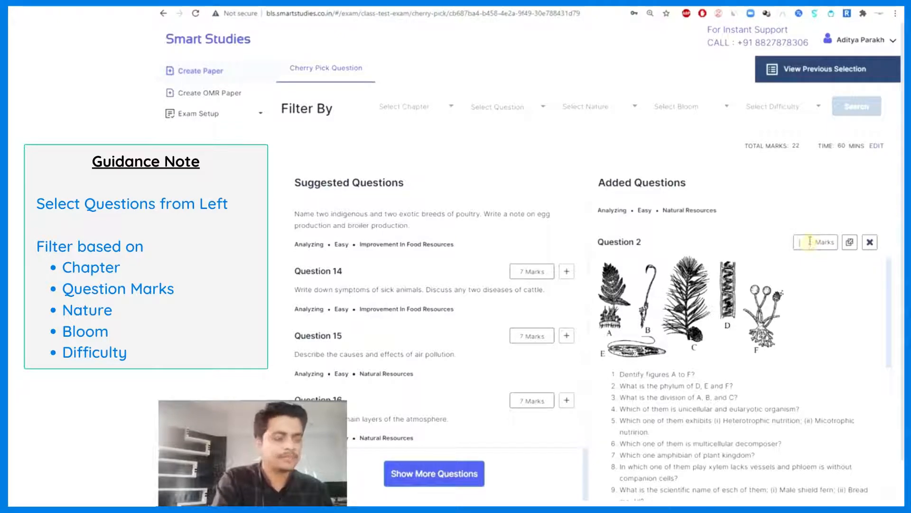
scroll(783, 291, "down", 6)
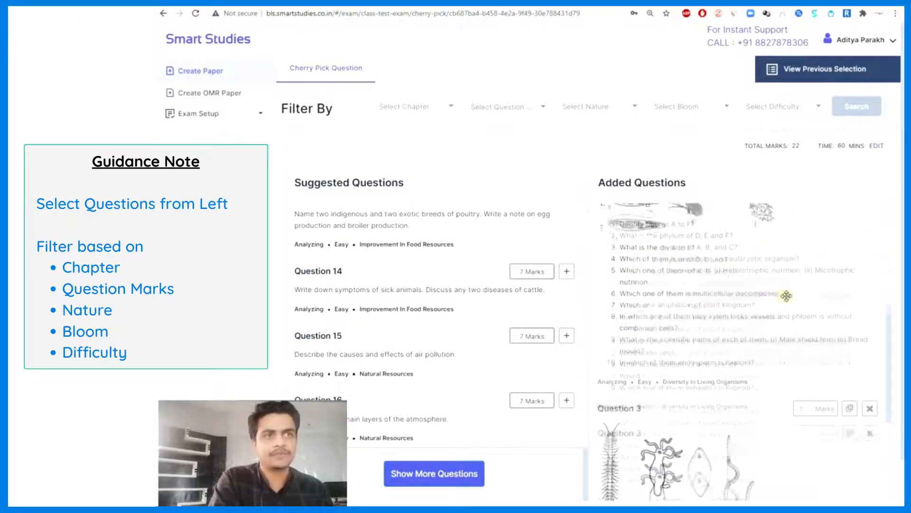
scroll(465, 332, "down", 1)
Load more suggested questions and add two 6-mark ones from Diversity In Living Organisms
left_click(401, 422)
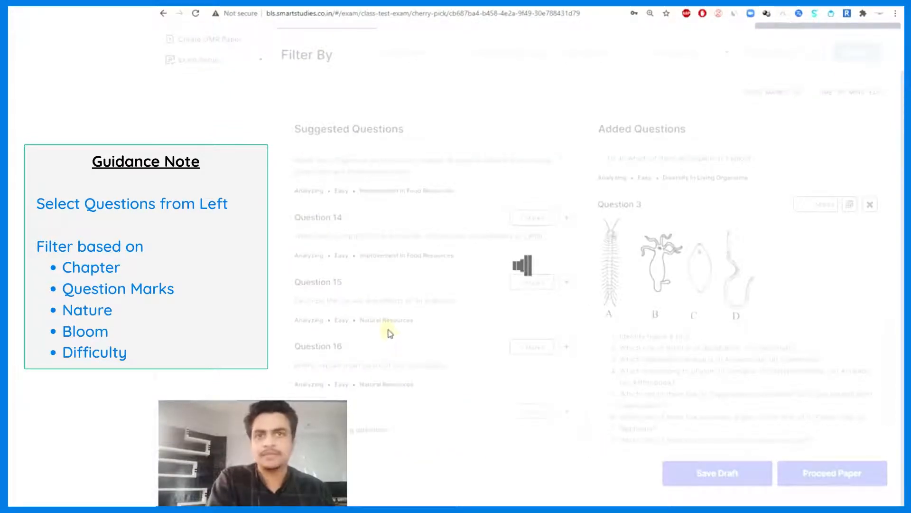
scroll(388, 329, "down", 10)
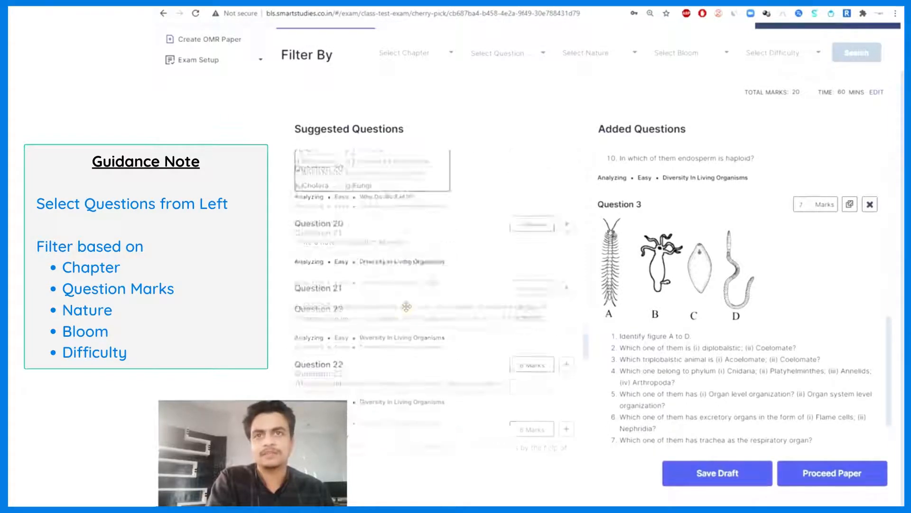
left_click(566, 192)
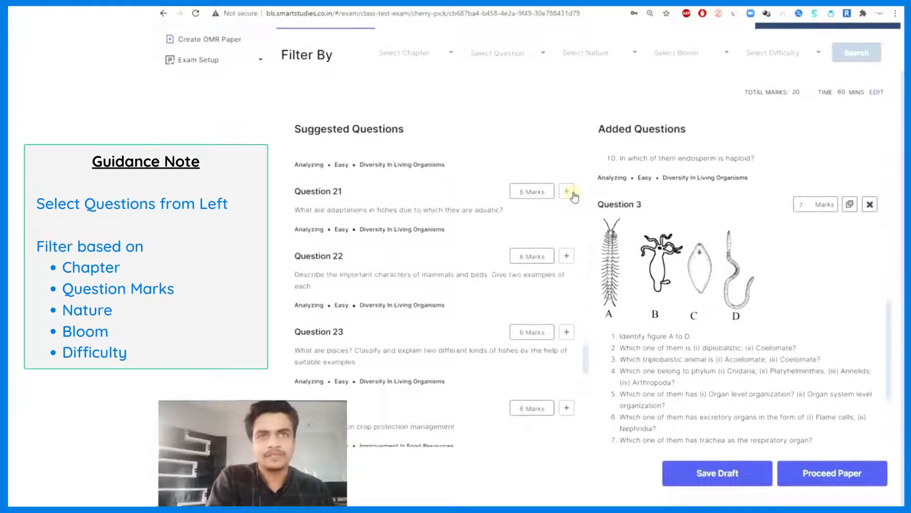
left_click(567, 256)
Add four more 6-mark questions from further down the suggested list to the paper
scroll(565, 237, "down", 2)
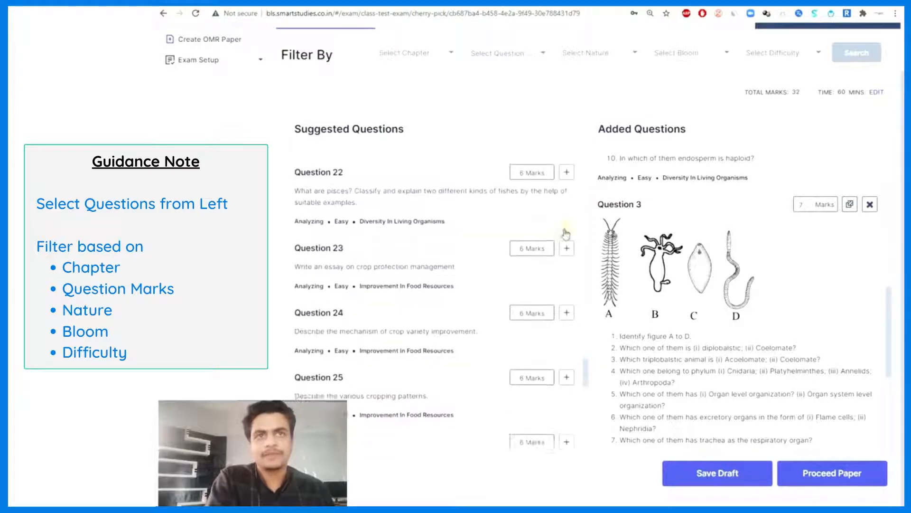
left_click(567, 233)
left_click(566, 296)
scroll(562, 271, "down", 3)
left_click(566, 225)
left_click(567, 289)
scroll(473, 286, "down", 3)
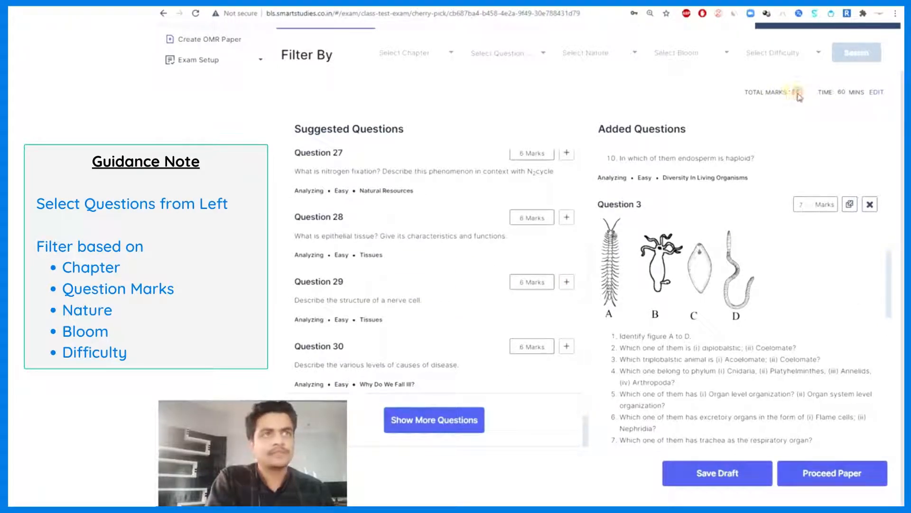
Set the paper's time to 90 minutes
left_click_drag(825, 93, 855, 93)
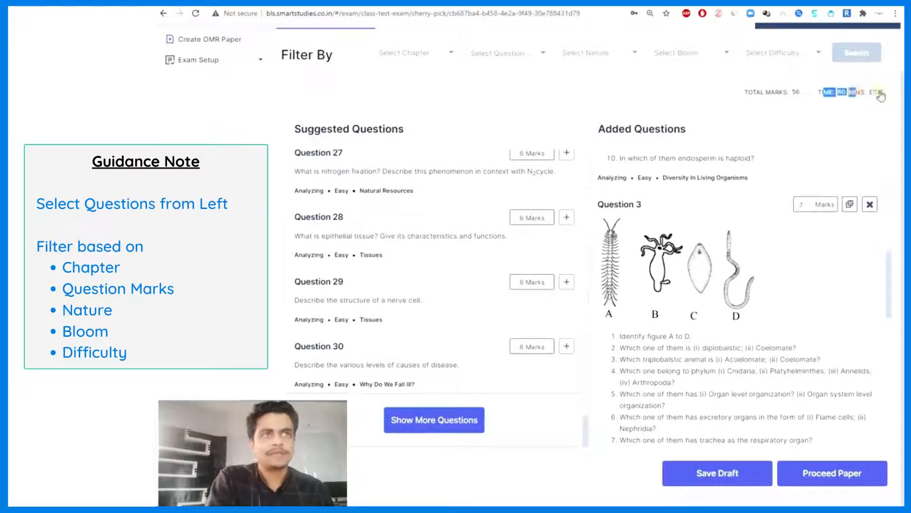
left_click(876, 93)
left_click_drag(844, 91, 823, 92)
type("90")
left_click(883, 93)
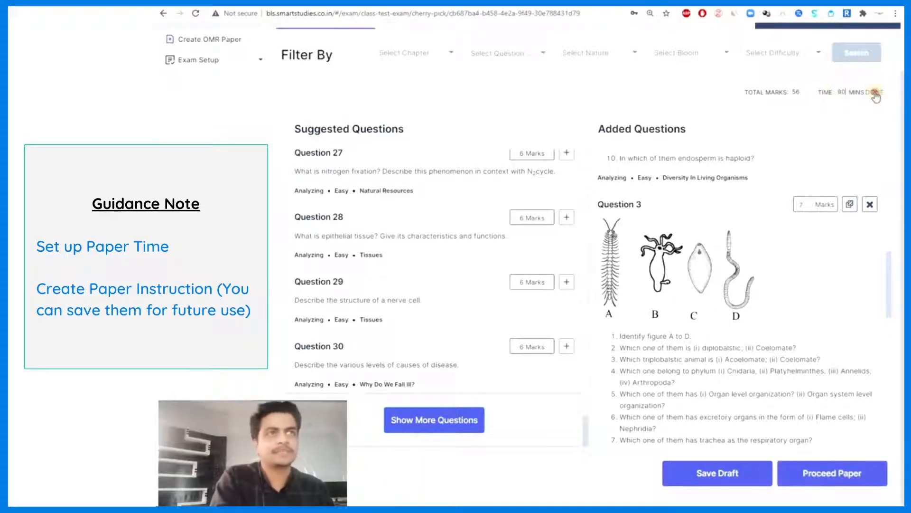
Proceed with the paper without changing its time and add the saved instruction "All Question are Compulsory"
left_click(824, 480)
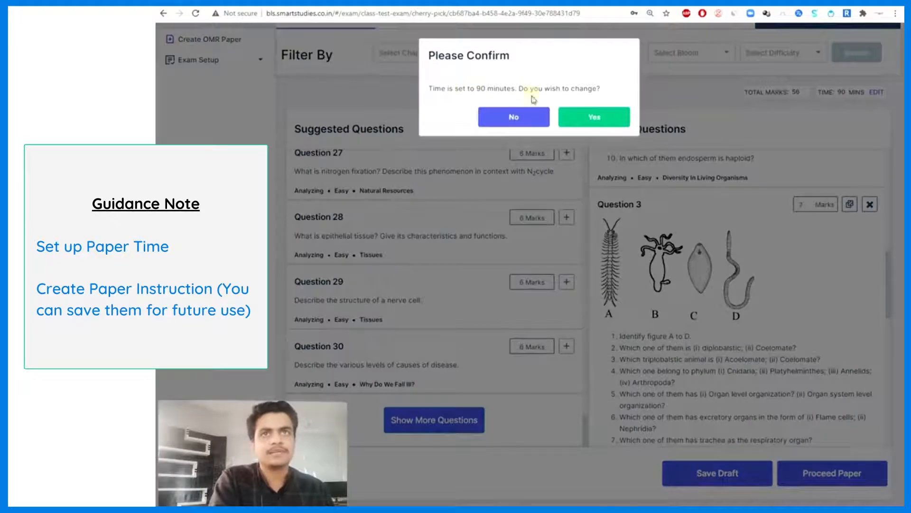
left_click(510, 115)
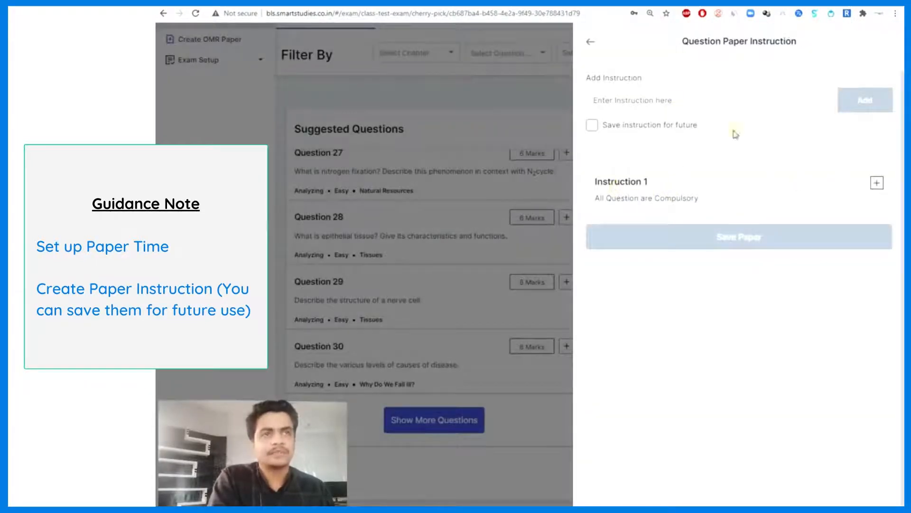
left_click(877, 184)
Add the instruction "Calculator is not allowed.", keep it for future use, and save the paper
left_click(721, 104)
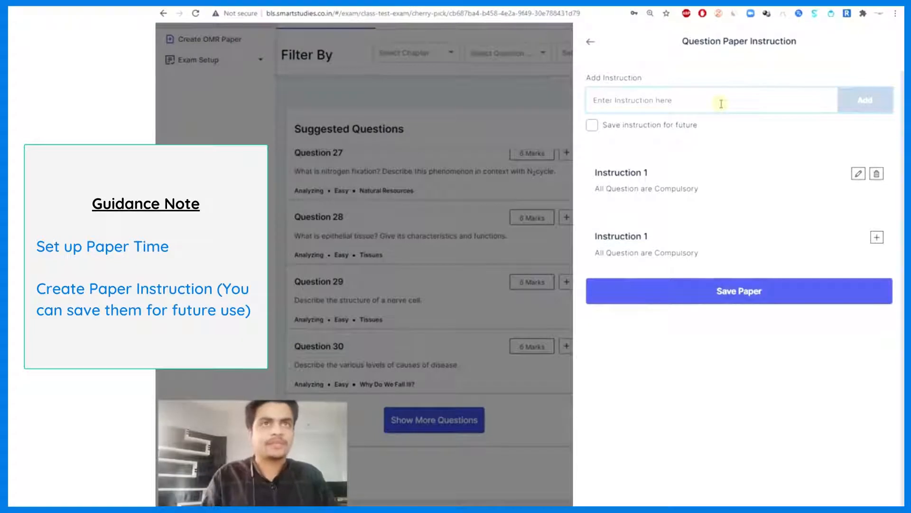
type("Calculator is not allowed")
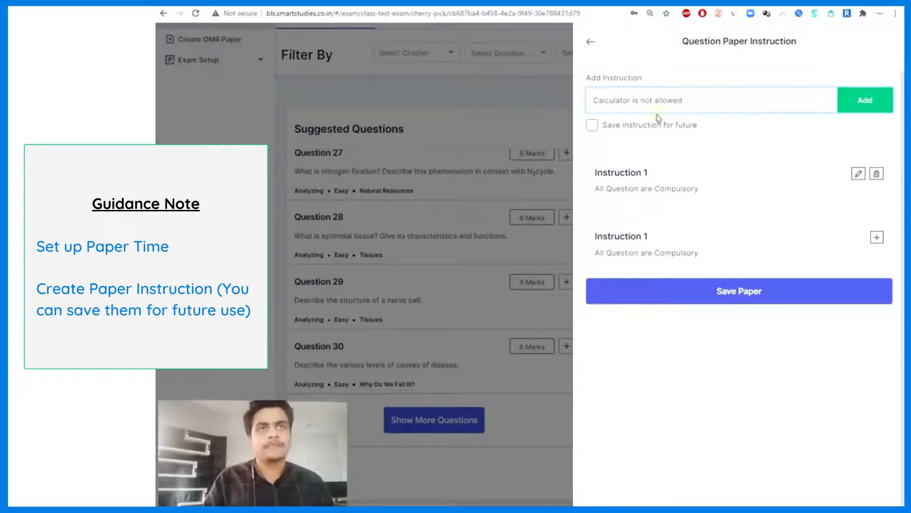
left_click(592, 127)
left_click(860, 103)
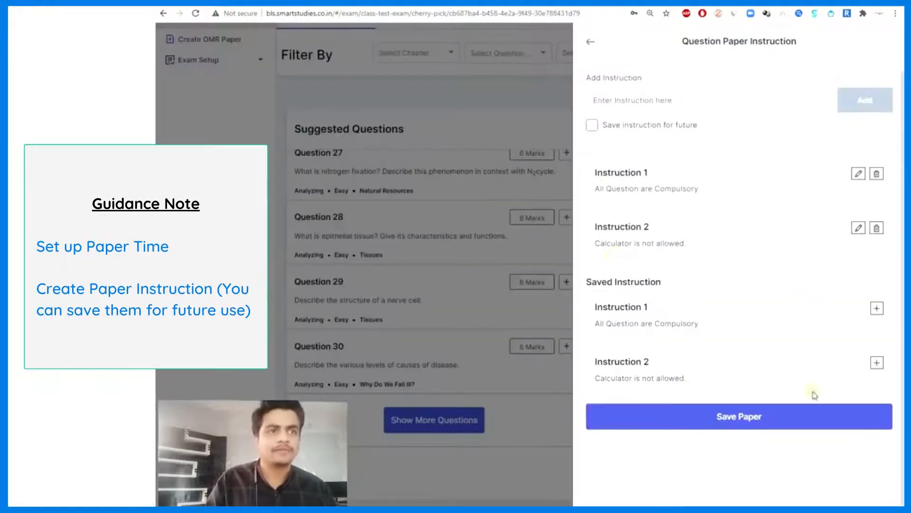
left_click(785, 414)
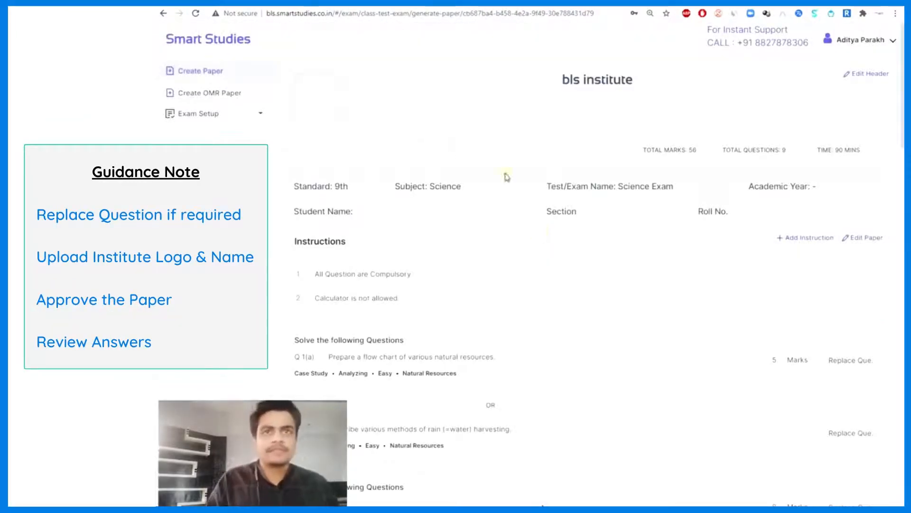
Review the generated paper's instructions and its header fields, from standard, subject and exam name to student name, section and roll number
left_click_drag(320, 274, 409, 276)
left_click(350, 308)
left_click_drag(303, 190, 440, 189)
left_click_drag(551, 184, 664, 188)
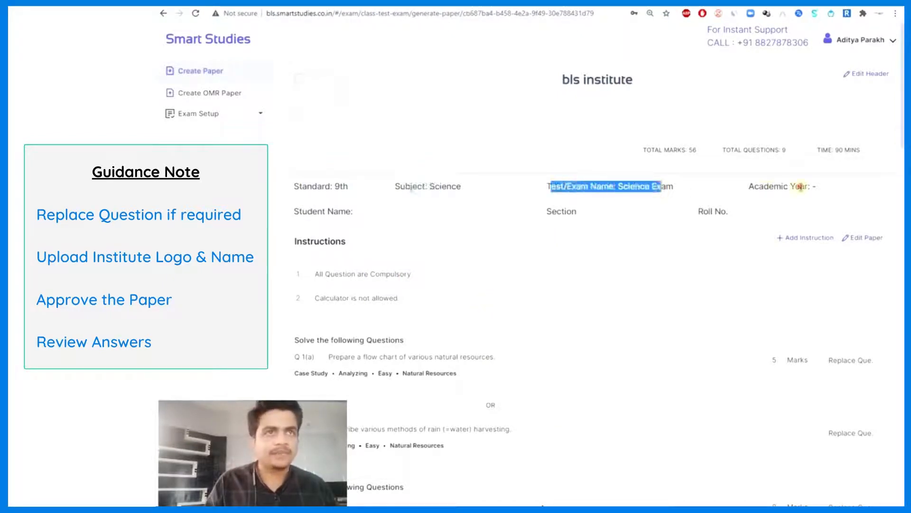
left_click_drag(764, 187, 801, 187)
left_click_drag(309, 210, 356, 211)
left_click_drag(556, 211, 572, 211)
left_click_drag(300, 211, 349, 211)
left_click_drag(556, 212, 569, 212)
left_click_drag(710, 212, 739, 214)
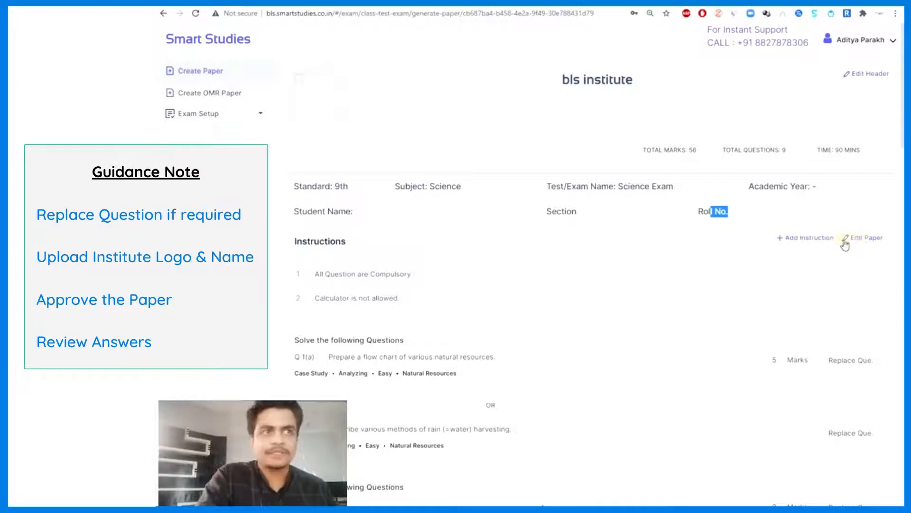
Replace Question 4 of the paper with replacement Question 7, on the general characters of phylum Arthropoda
scroll(814, 266, "down", 4)
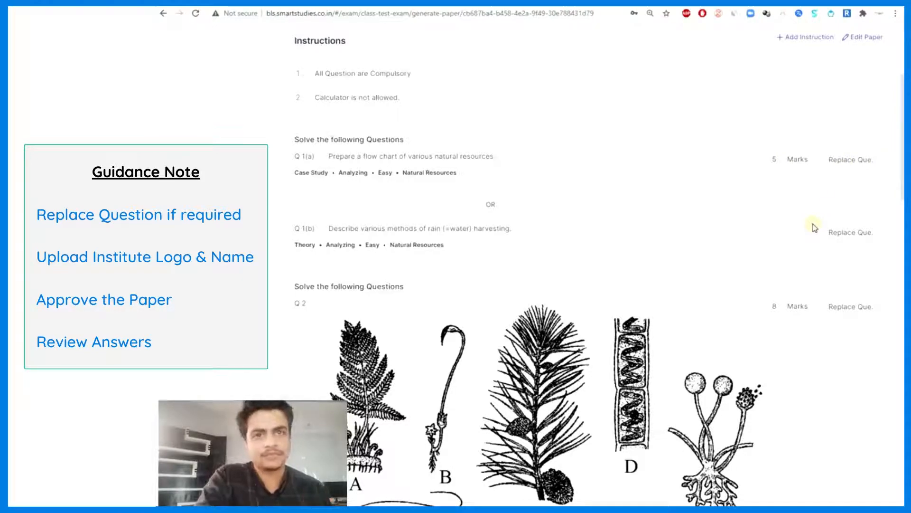
scroll(814, 228, "down", 15)
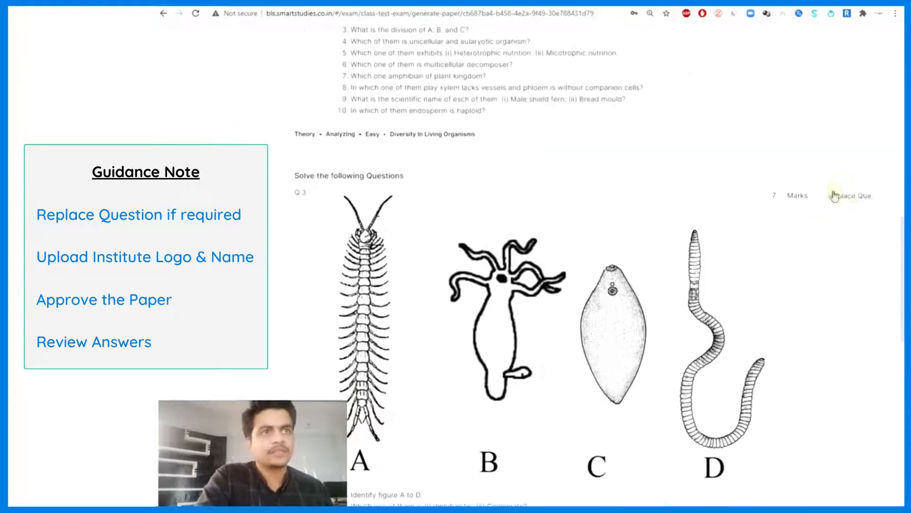
scroll(834, 219, "down", 5)
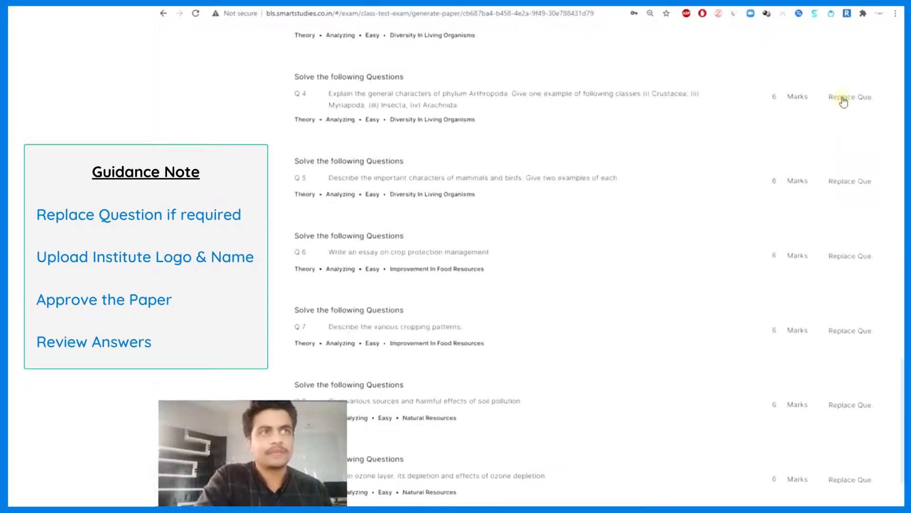
left_click(843, 98)
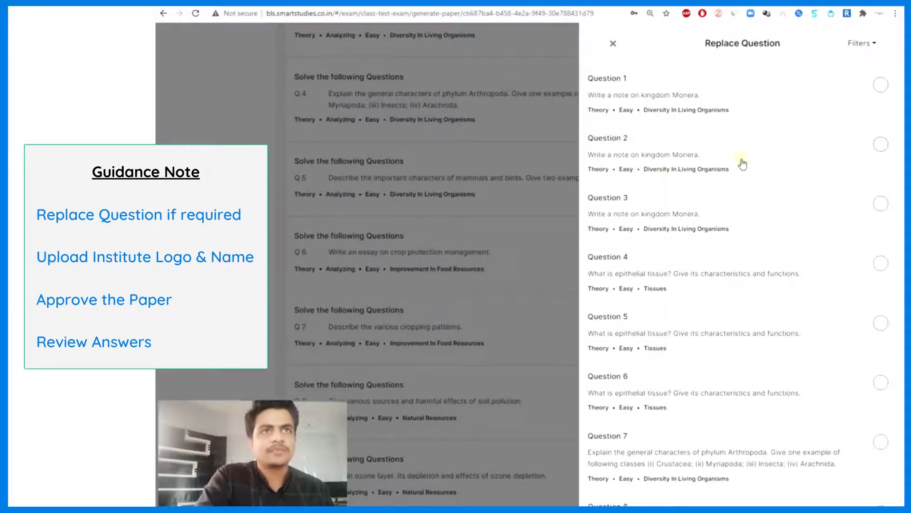
scroll(759, 240, "down", 3)
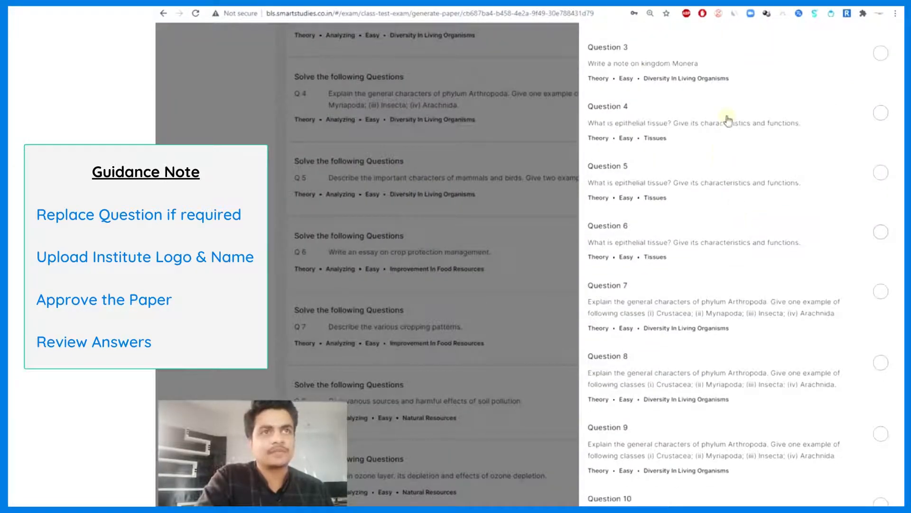
left_click(729, 121)
scroll(736, 199, "down", 3)
left_click(738, 187)
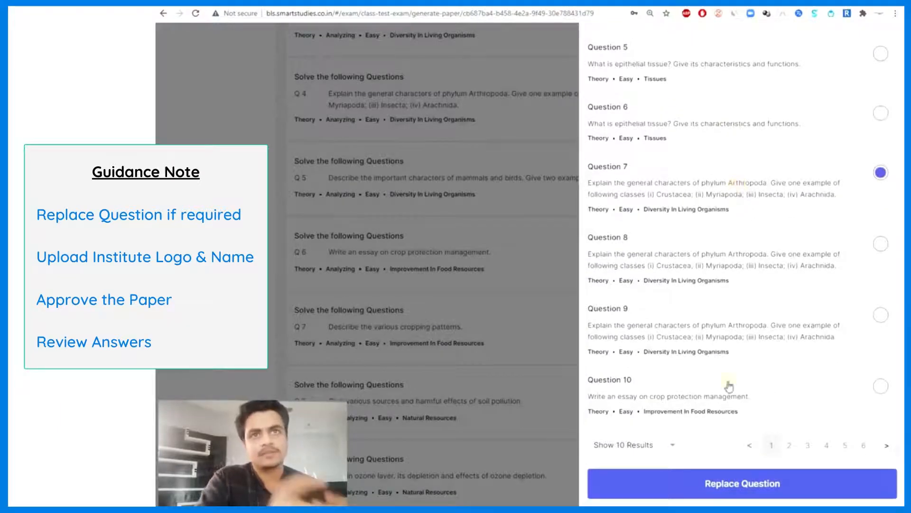
left_click(771, 482)
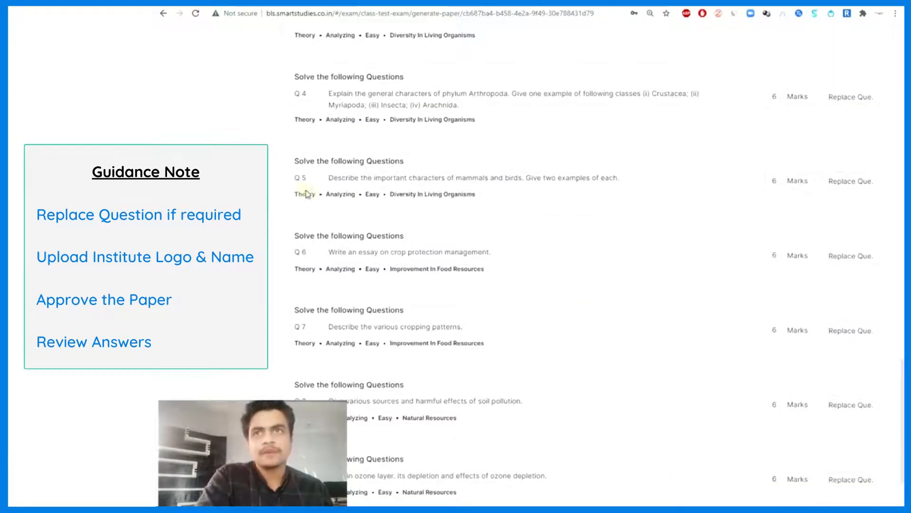
left_click_drag(297, 192, 474, 194)
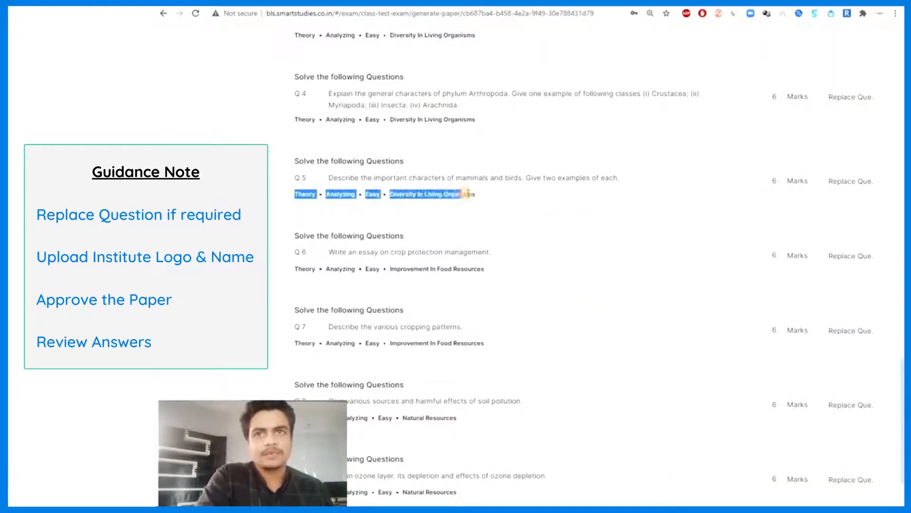
left_click(338, 192)
left_click_drag(295, 195, 470, 194)
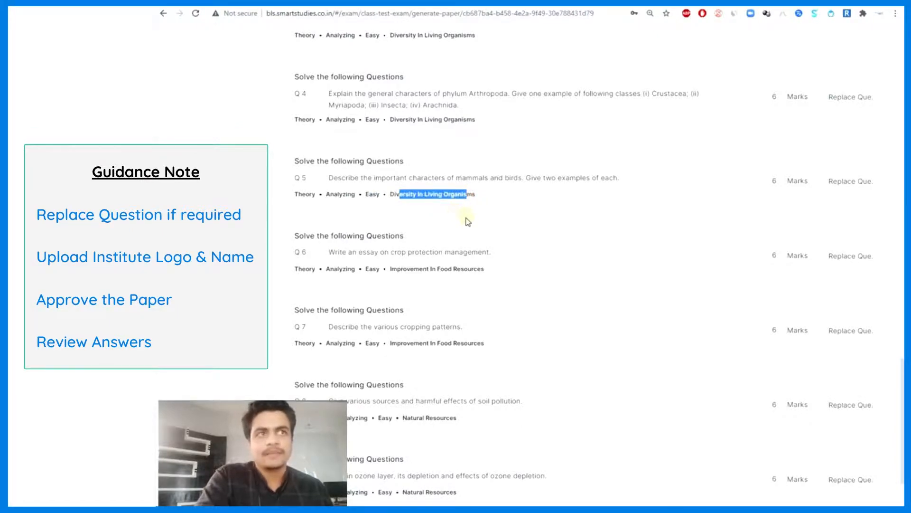
Edit the paper header, setting the institute name to "Ashoka International School, Delhi" and filling in the institute's address
scroll(465, 217, "up", 10)
scroll(467, 218, "up", 10)
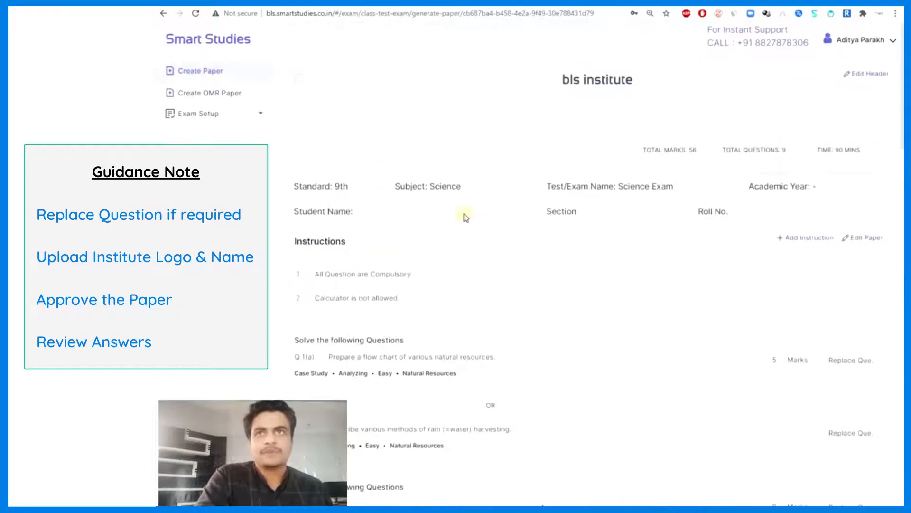
left_click(865, 76)
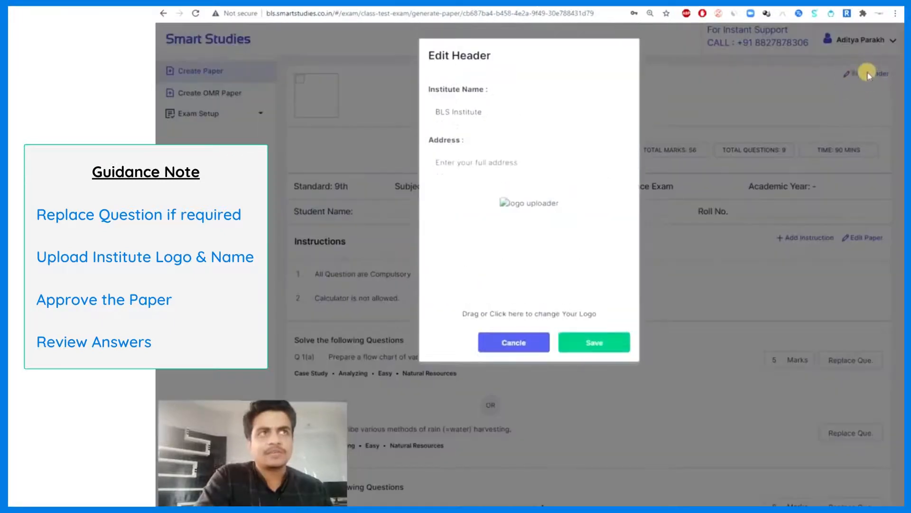
left_click_drag(492, 111, 437, 111)
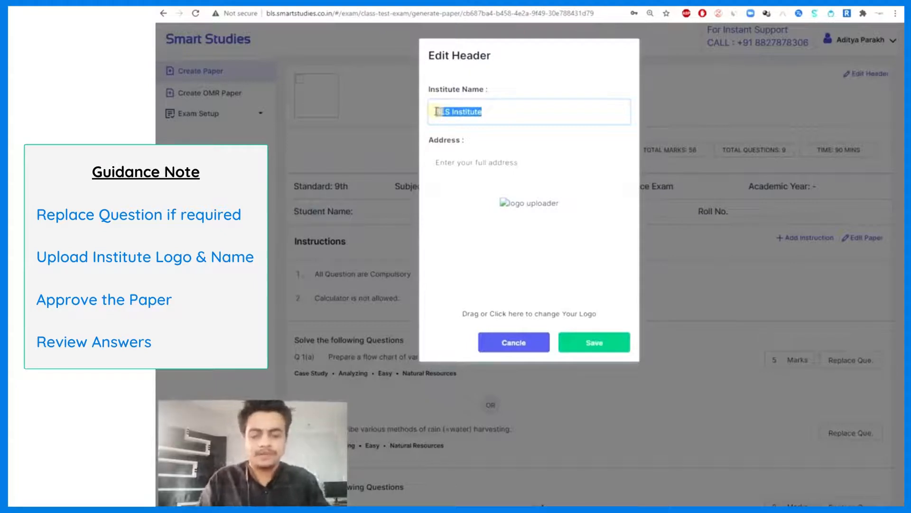
key("BackSpace")
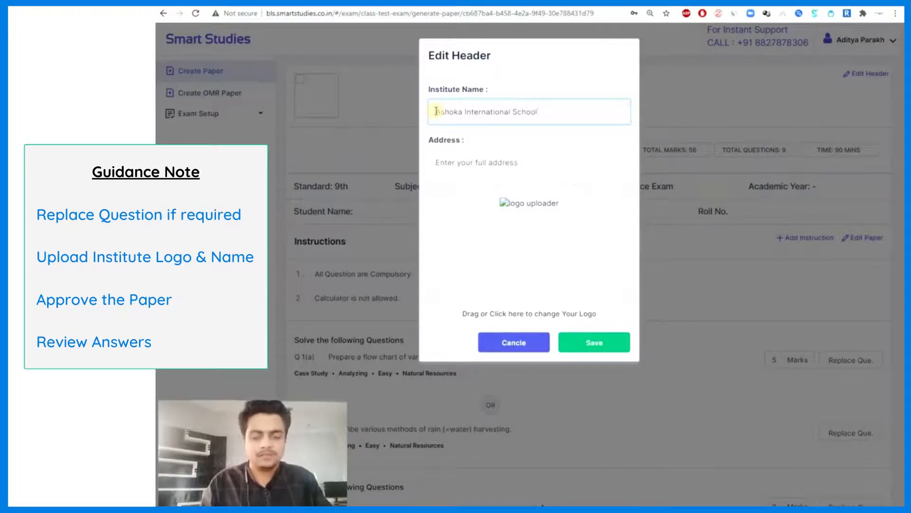
key("Tab")
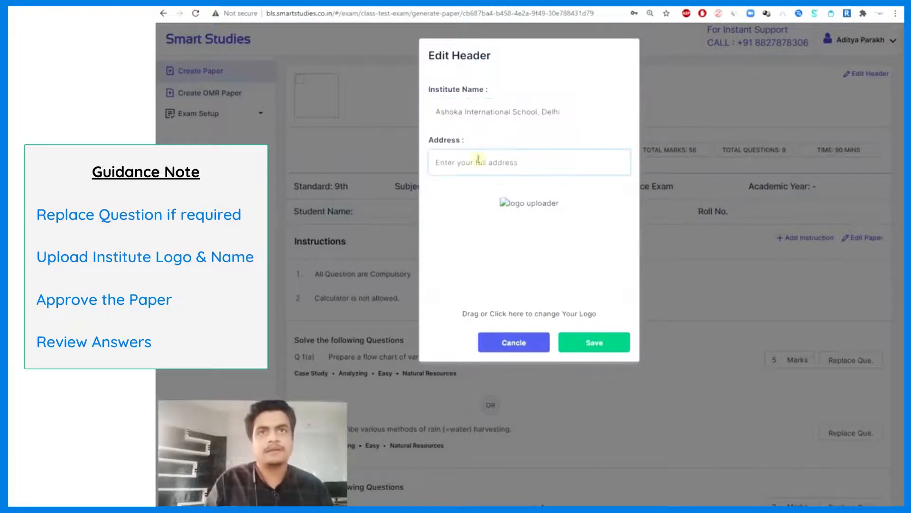
type("387, Gumasta Nagar")
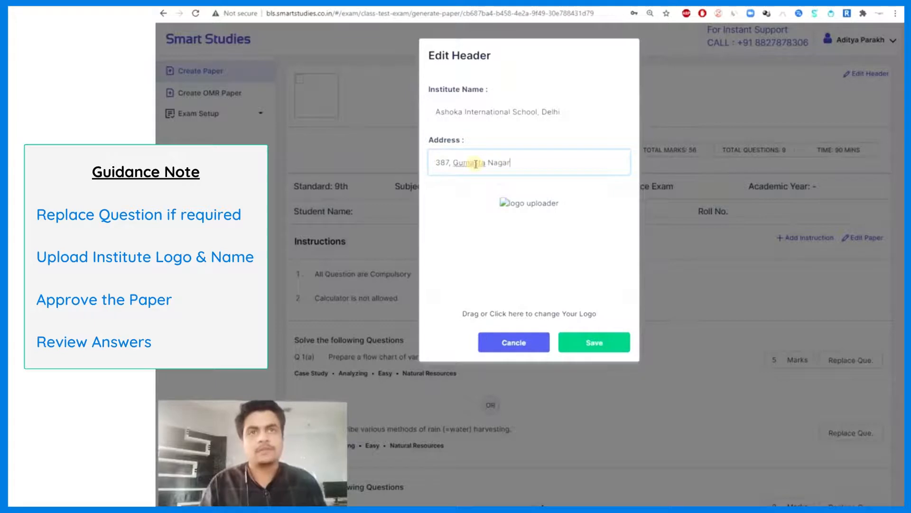
key("Tab")
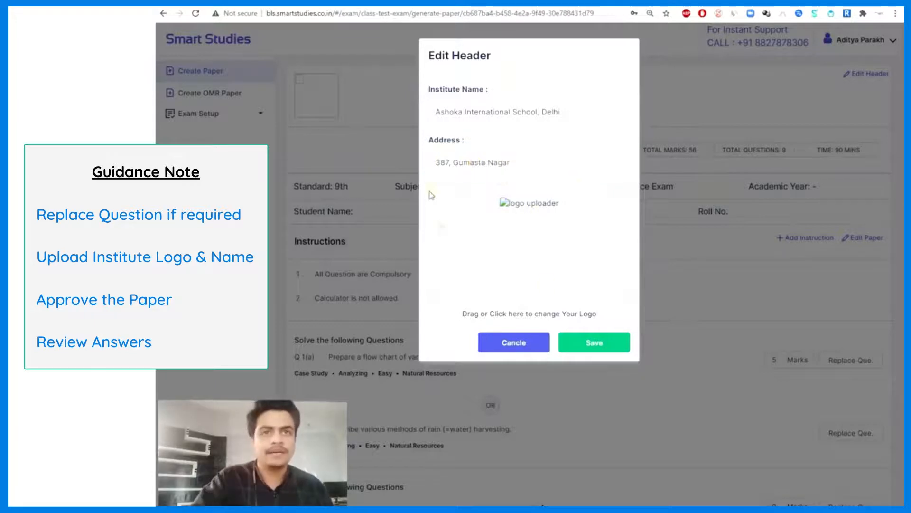
Upload oye-exam-round.png from the Brisk logo folder as the institute logo and save the header
left_click(530, 248)
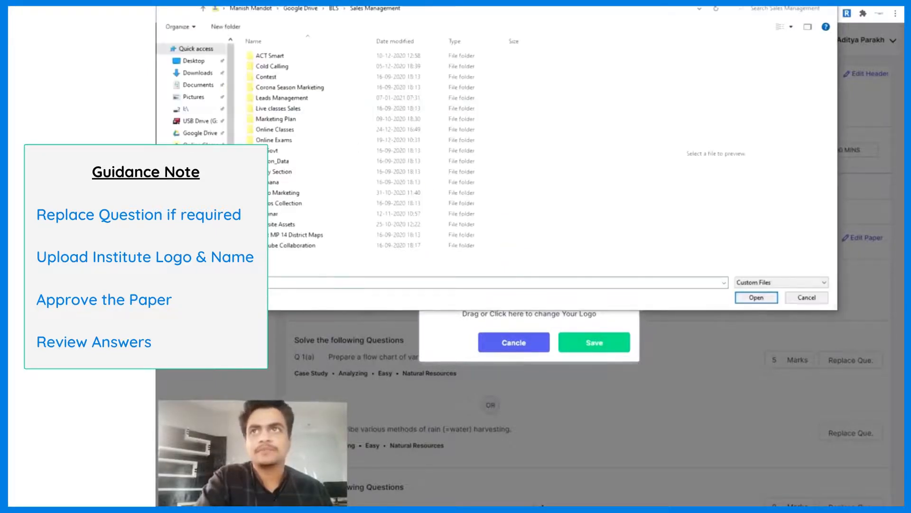
left_click(202, 169)
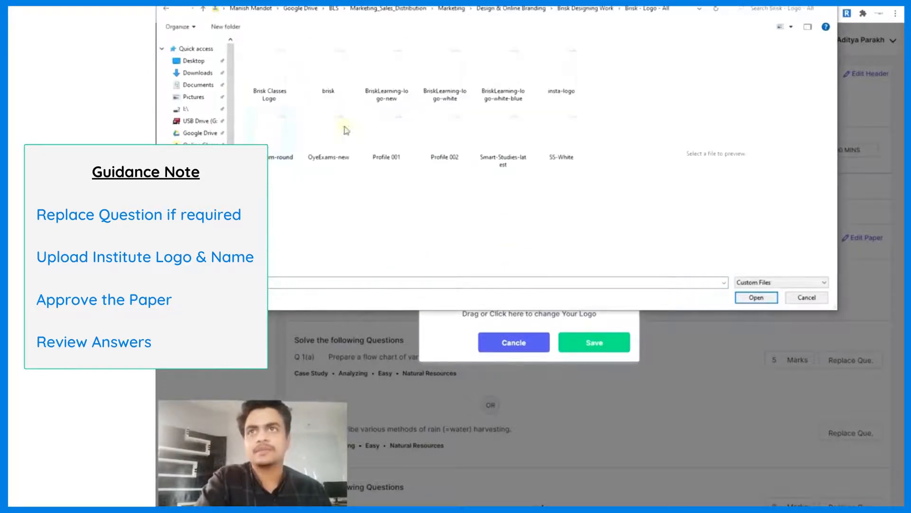
double_click(292, 140)
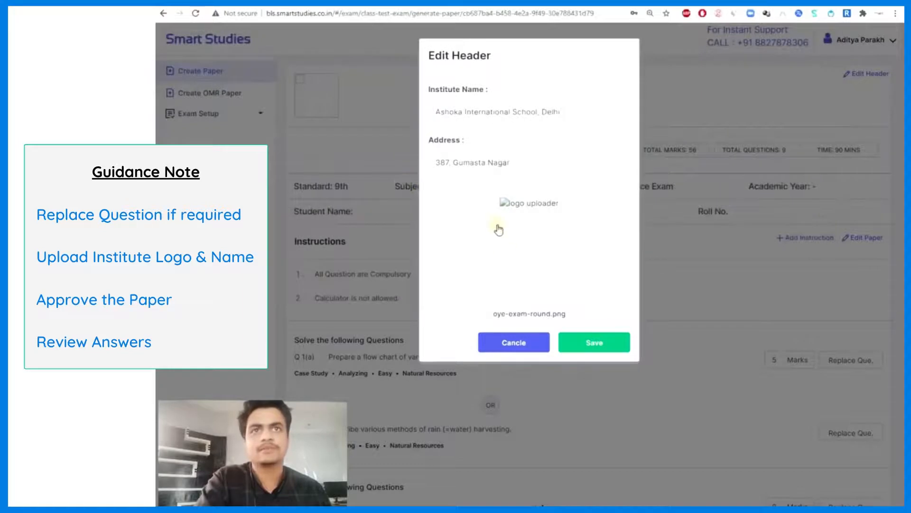
left_click(581, 342)
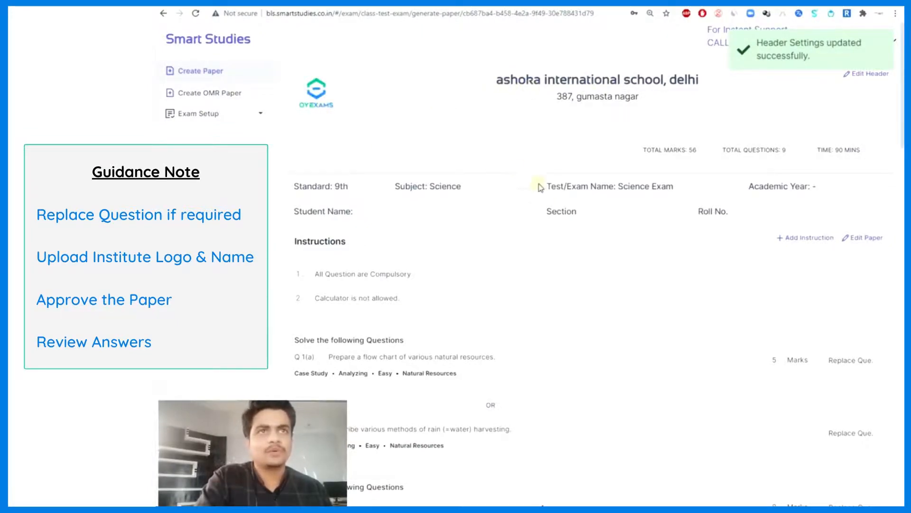
Open the paper's answer sheet and review the answers to Questions 1(a) and 1(b) on natural resources and rainwater harvesting
scroll(540, 186, "down", 20)
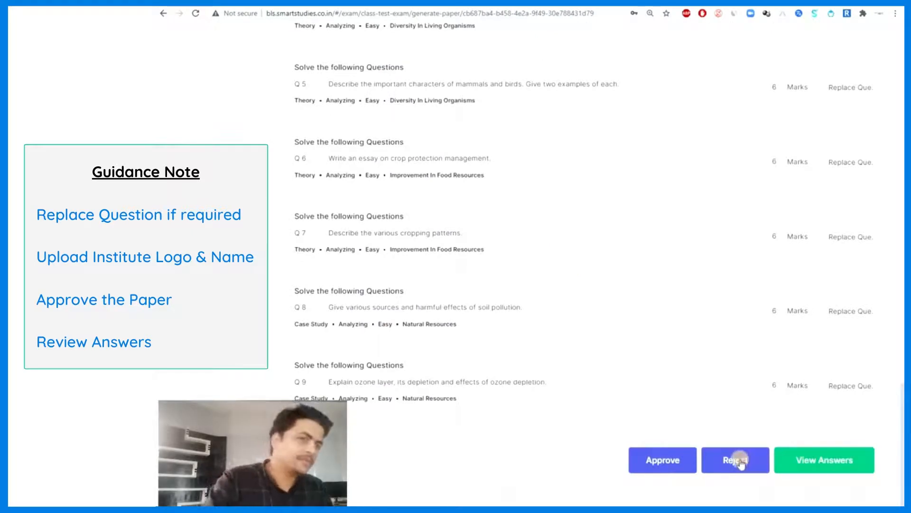
left_click(833, 459)
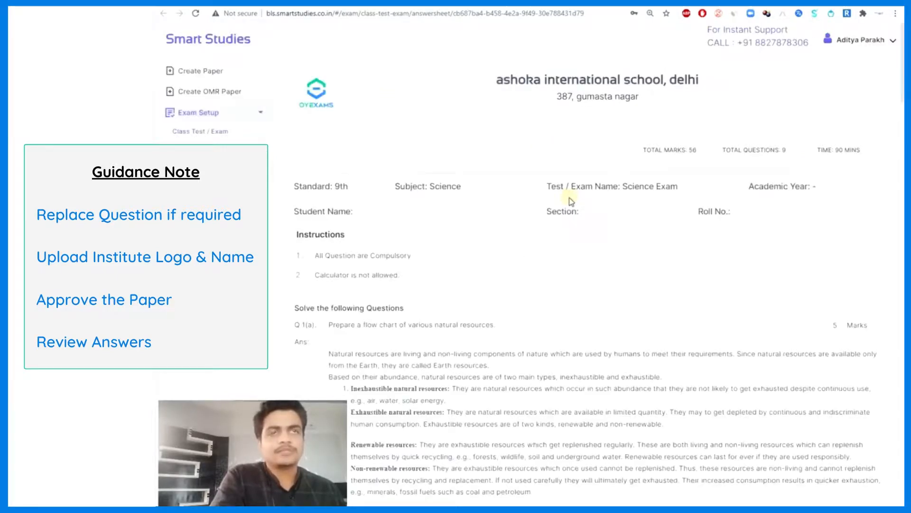
scroll(480, 222, "down", 5)
left_click_drag(336, 74, 477, 74)
left_click(489, 75)
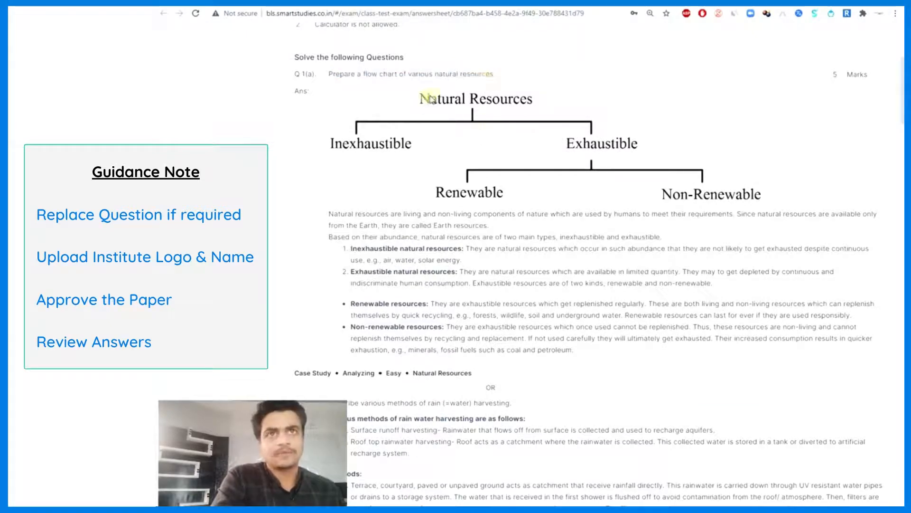
left_click_drag(474, 366, 431, 190)
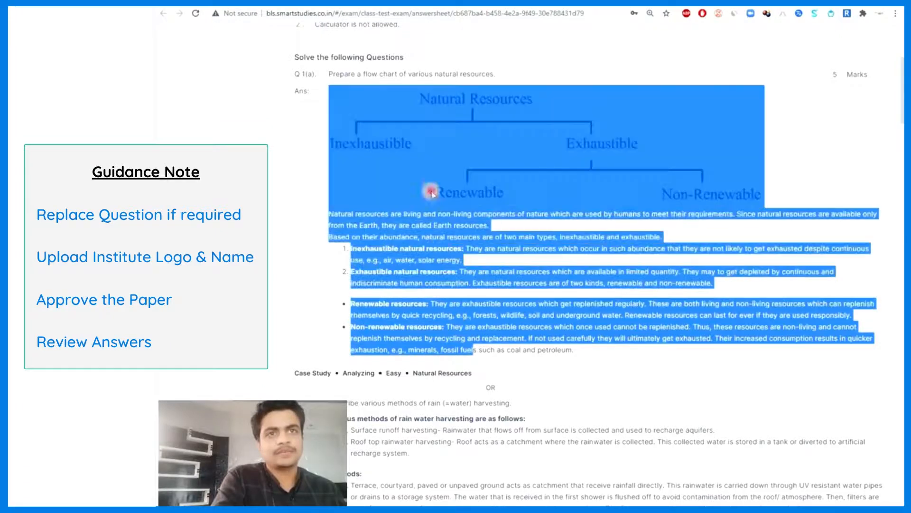
left_click(416, 181)
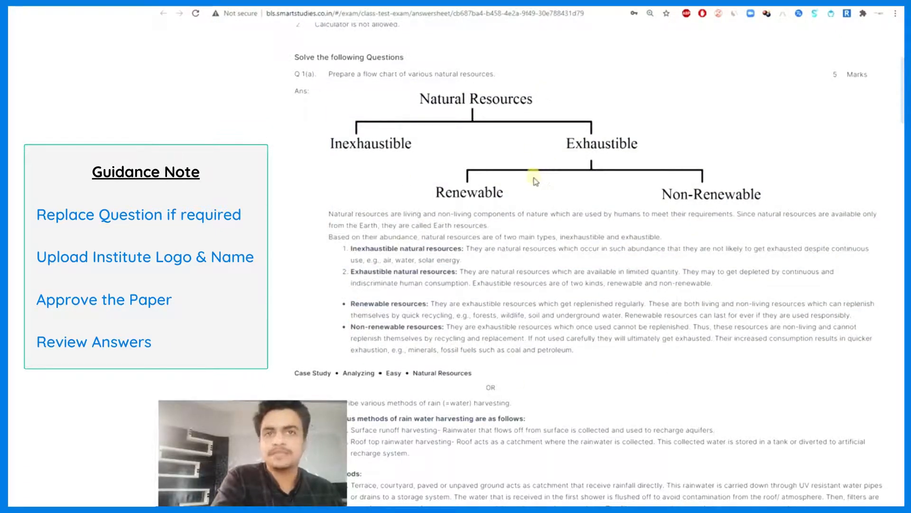
scroll(446, 216, "down", 6)
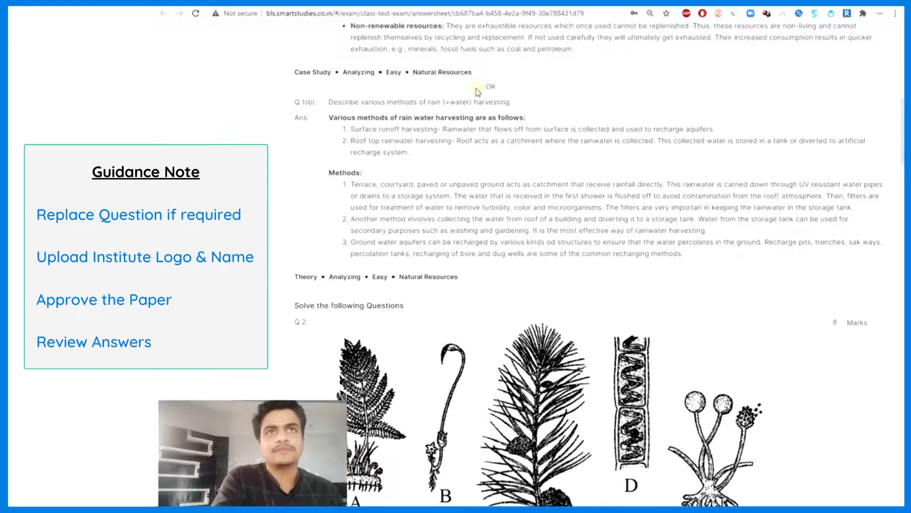
left_click_drag(332, 101, 493, 102)
left_click_drag(347, 117, 386, 232)
scroll(398, 230, "down", 13)
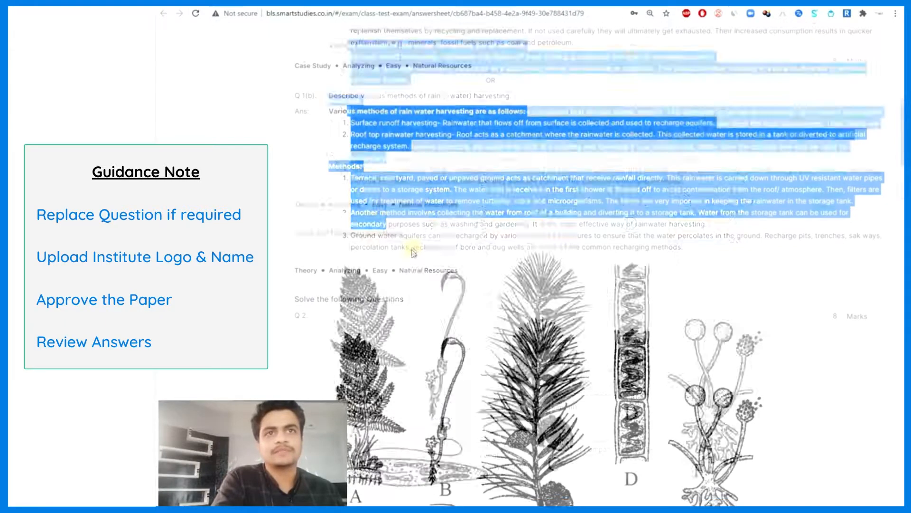
Look through the remaining answers in the answer sheet, close it and approve the paper
scroll(405, 232, "down", 15)
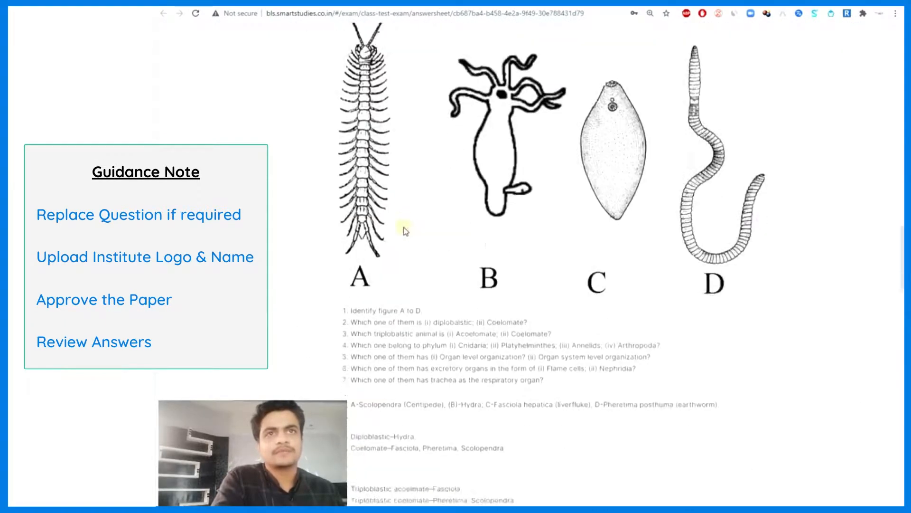
left_click(635, 6)
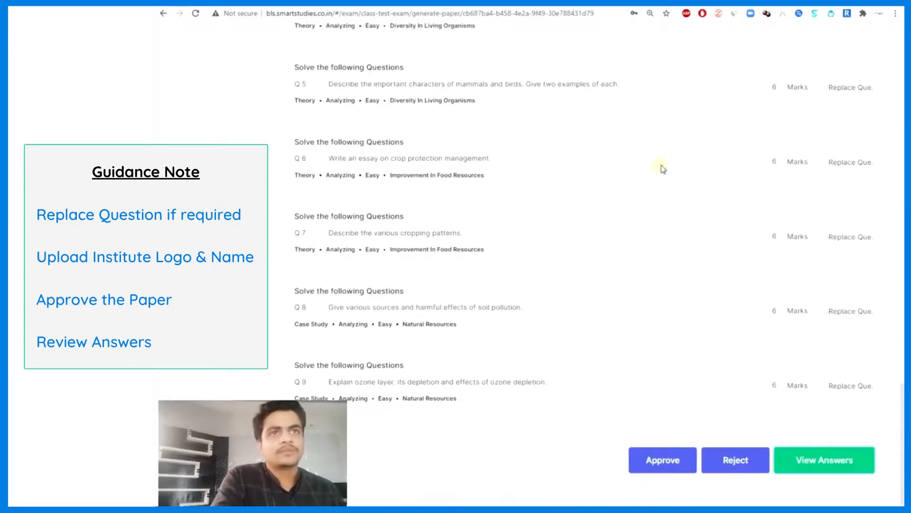
left_click(661, 457)
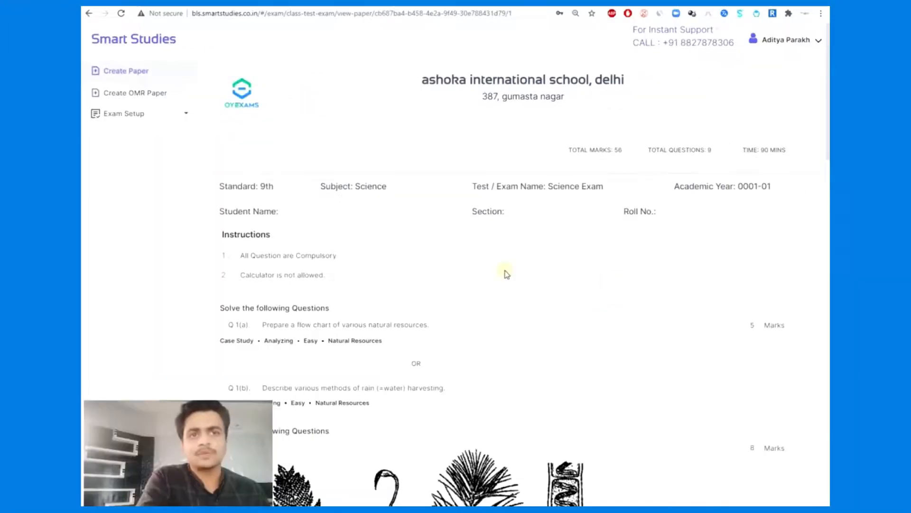
Open the approved paper as a PDF preview and check all its pages in the print preview
scroll(504, 280, "down", 15)
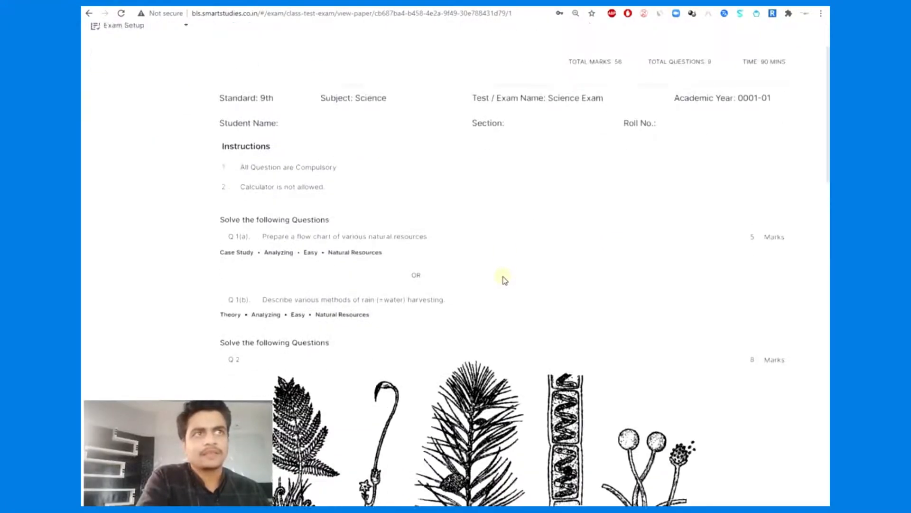
scroll(505, 280, "down", 10)
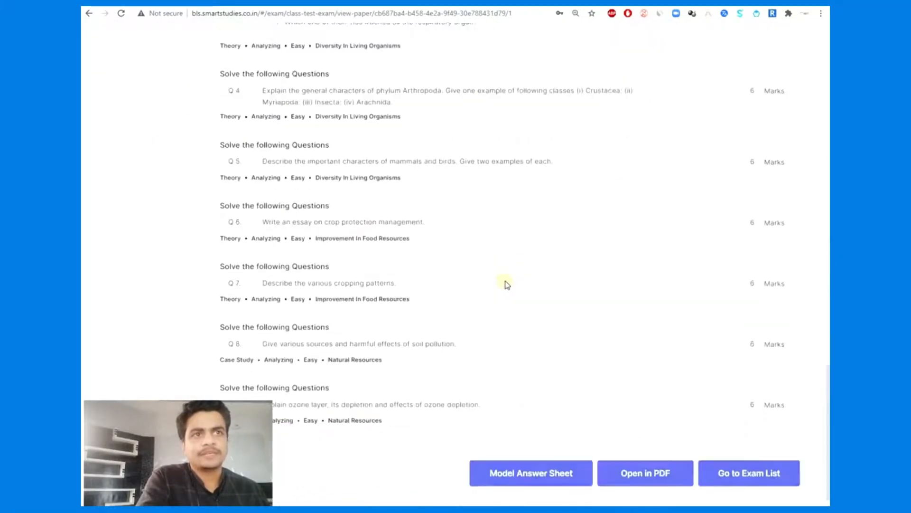
left_click(645, 458)
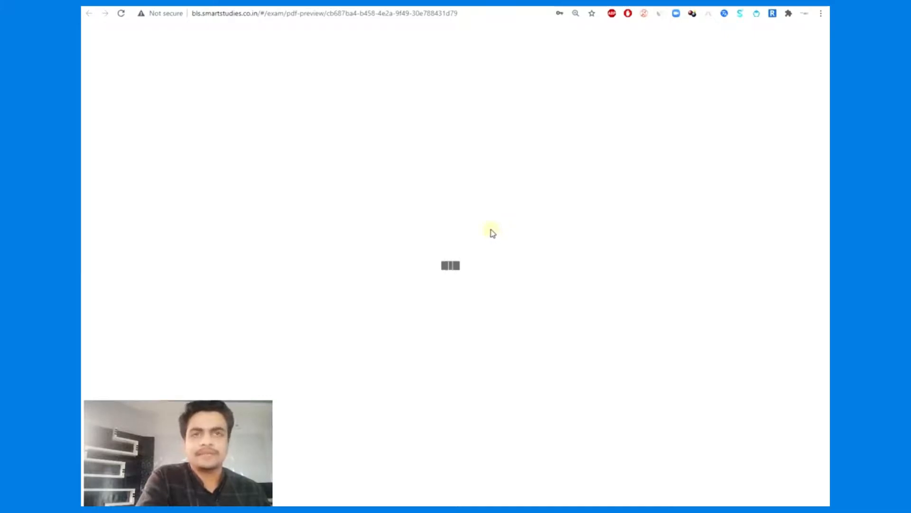
scroll(493, 237, "down", 20)
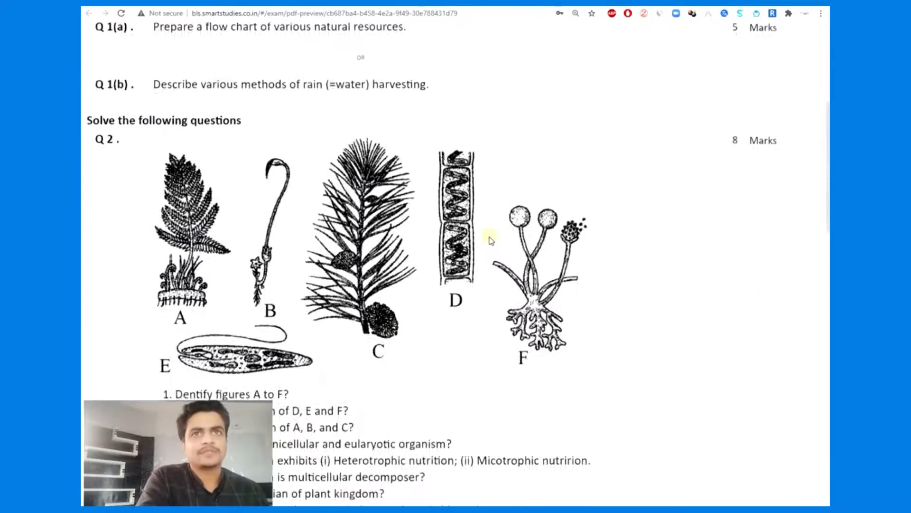
left_click(744, 463)
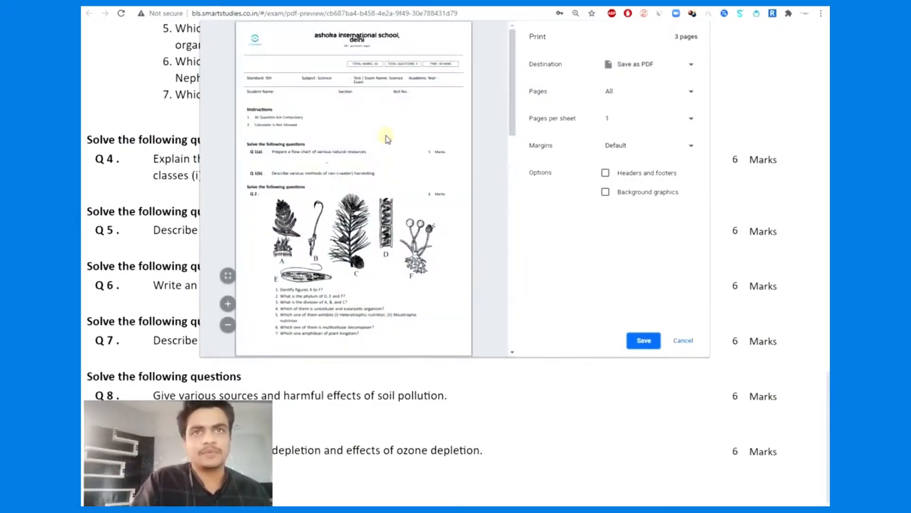
scroll(392, 190, "down", 15)
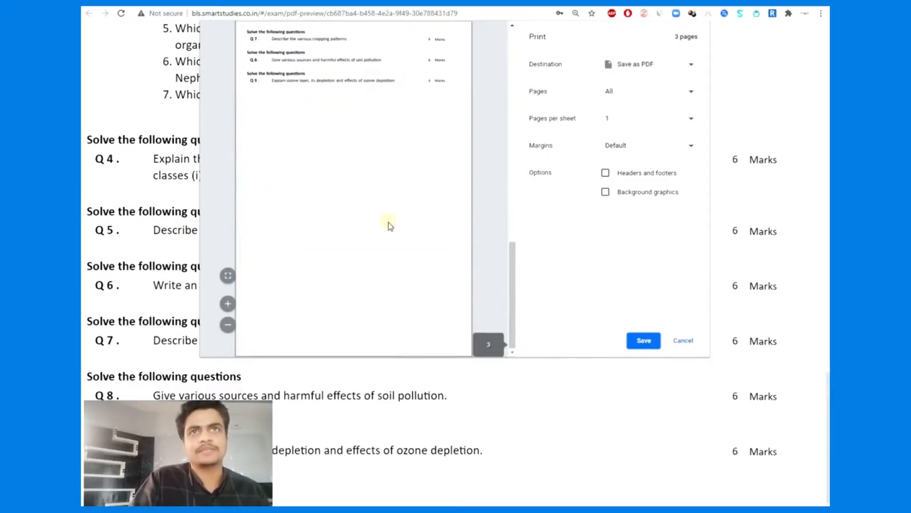
scroll(388, 222, "up", 15)
Save the paper as a PDF named "Science HY Paper" in the Documents folder
left_click(641, 342)
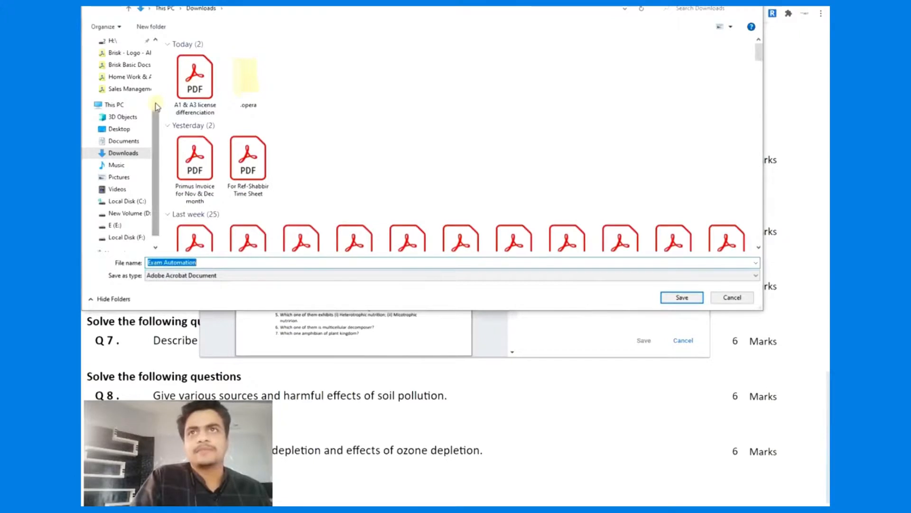
left_click(155, 103)
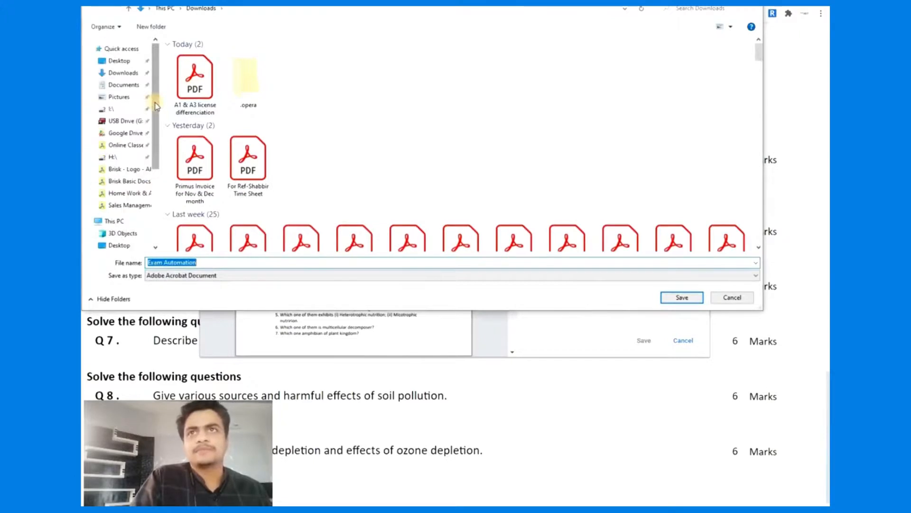
left_click(124, 85)
left_click(203, 262)
key("ctrl+a")
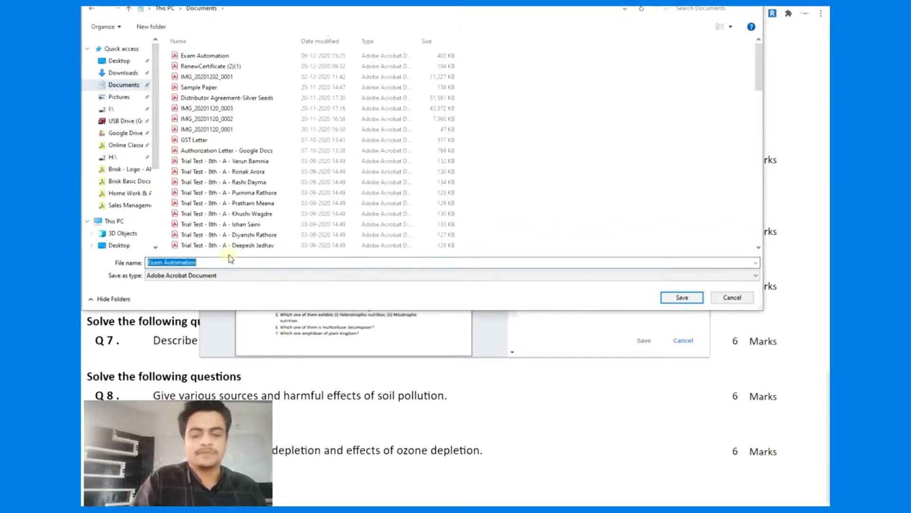
type("Science")
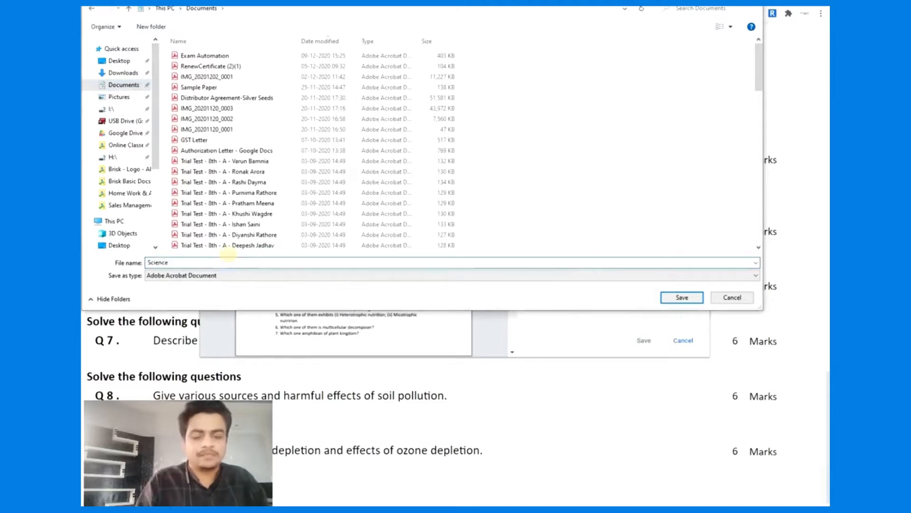
left_click(682, 298)
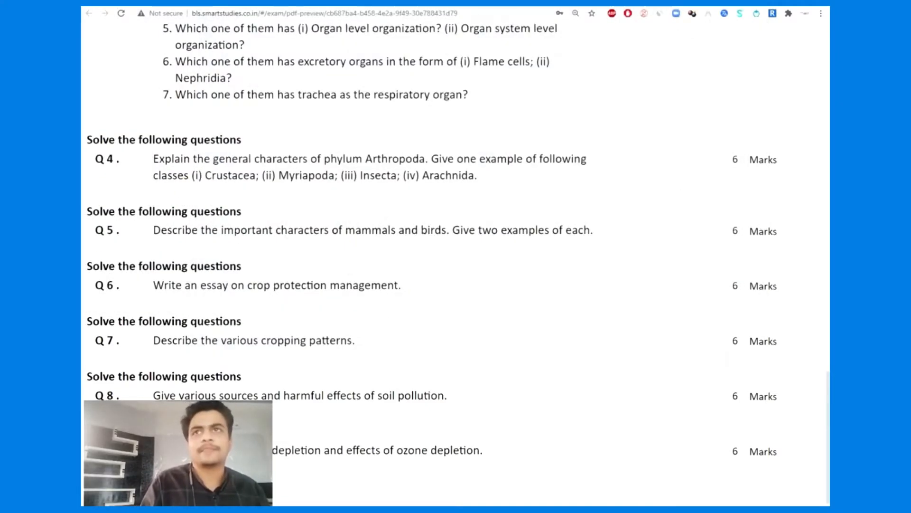
Switch to File Explorer and select the saved Science HY Paper PDF in the Documents folder
key("alt+Tab")
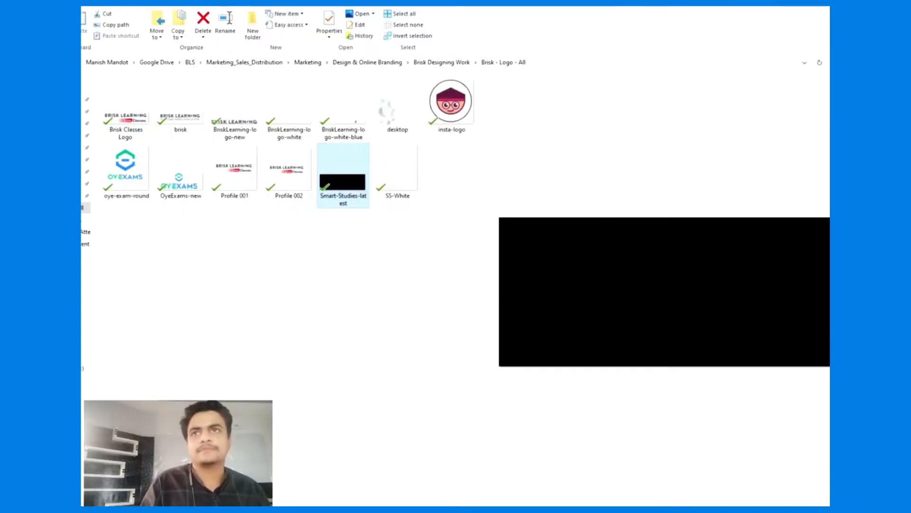
key("alt+Tab")
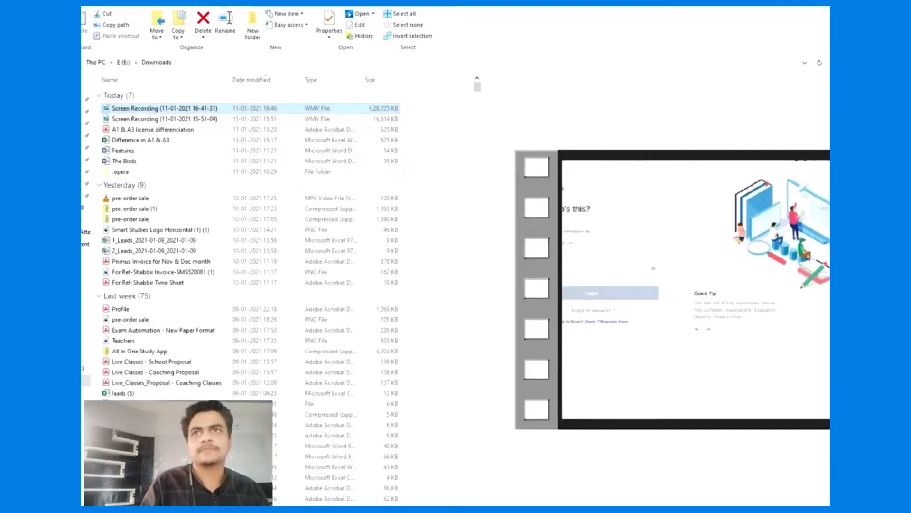
left_click(87, 124)
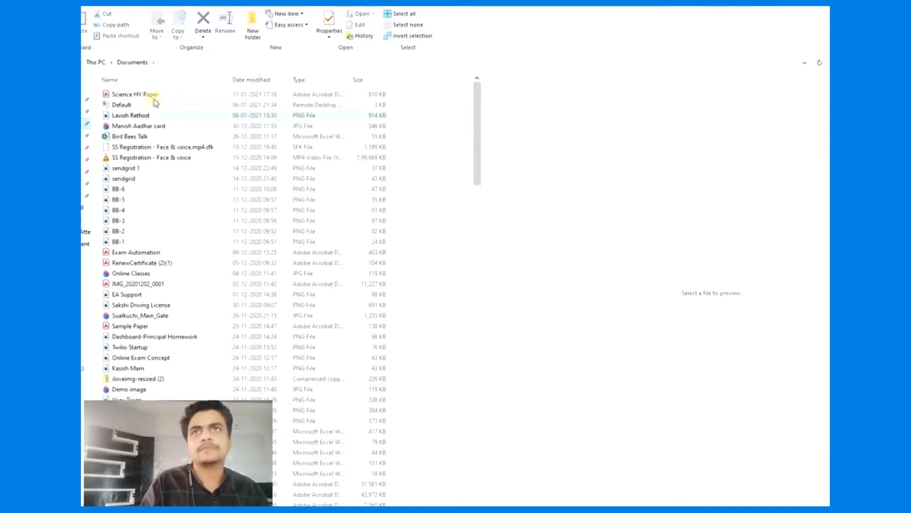
left_click(153, 99)
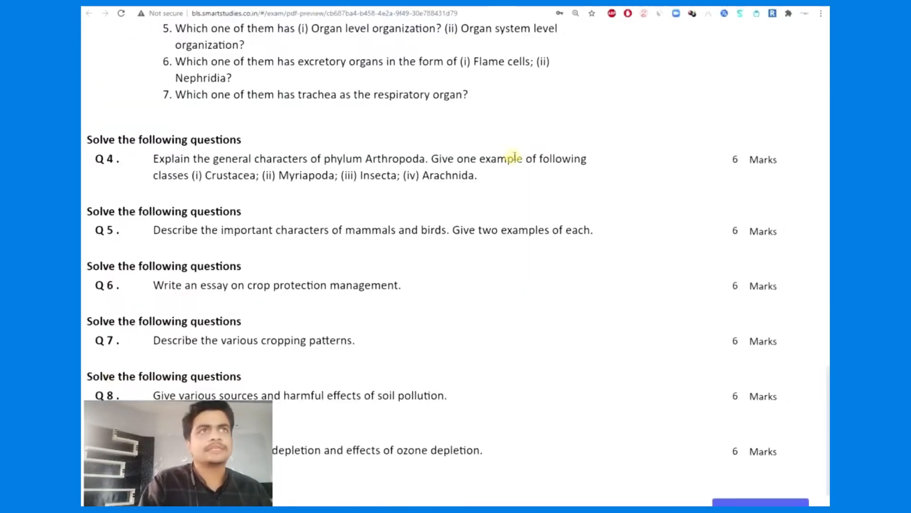
Return to the approved paper in Smart Studies and open the Class Test / Exam list
scroll(523, 87, "up", 10)
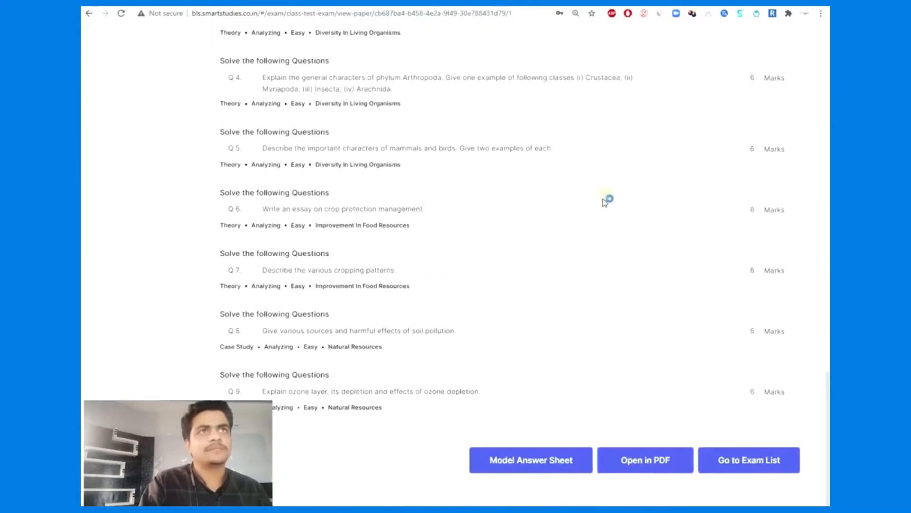
scroll(598, 231, "up", 15)
scroll(597, 232, "up", 10)
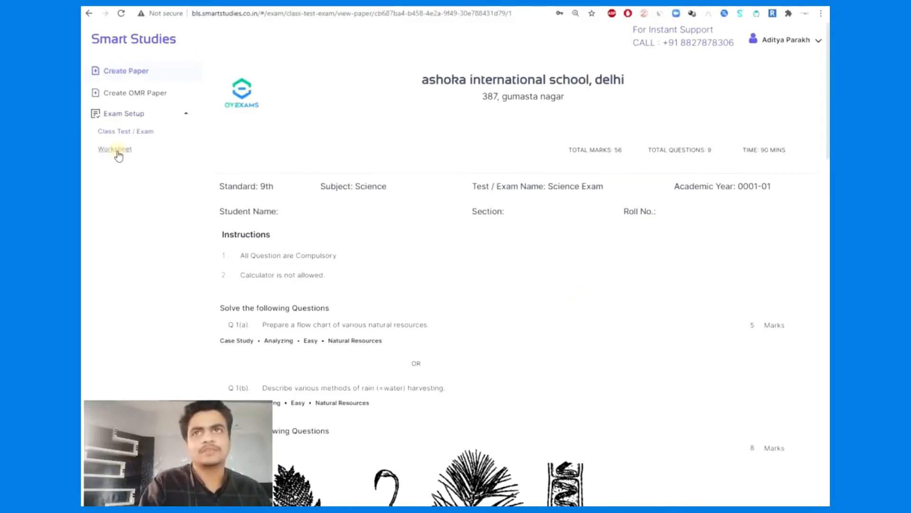
left_click(119, 135)
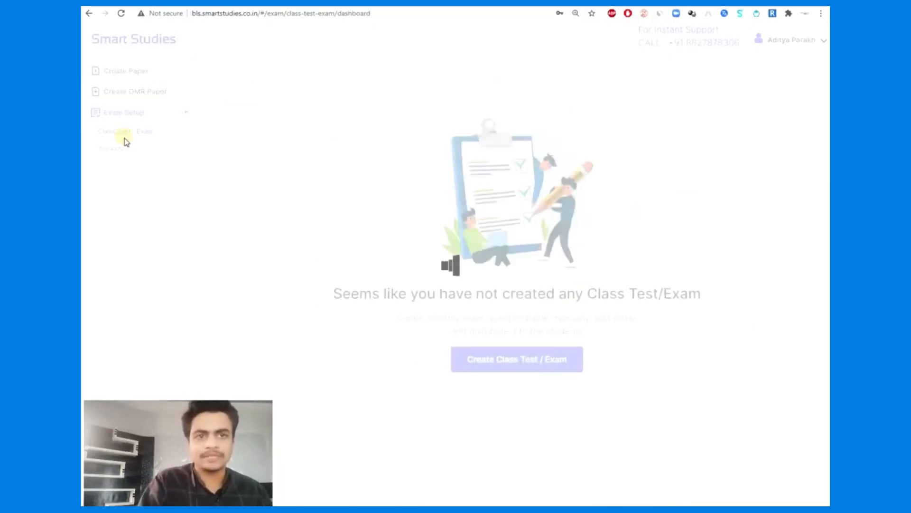
left_click_drag(640, 31, 740, 43)
left_click(668, 31)
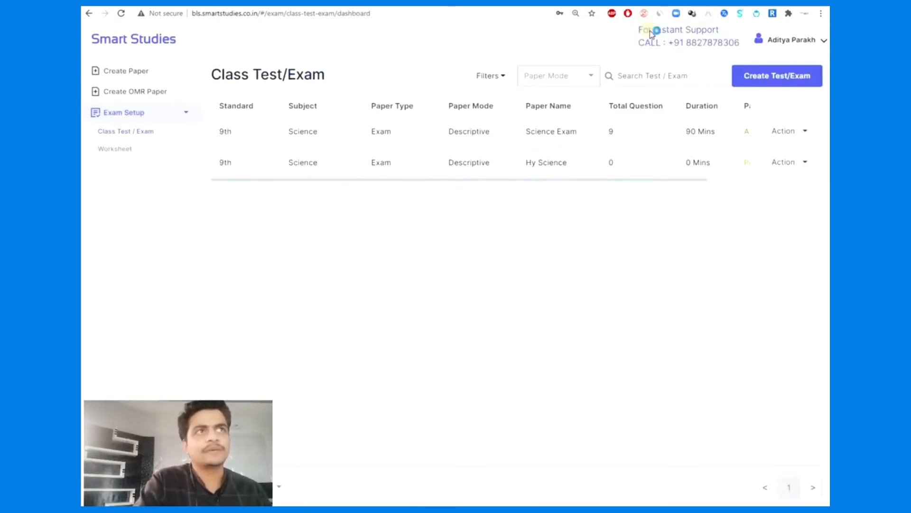